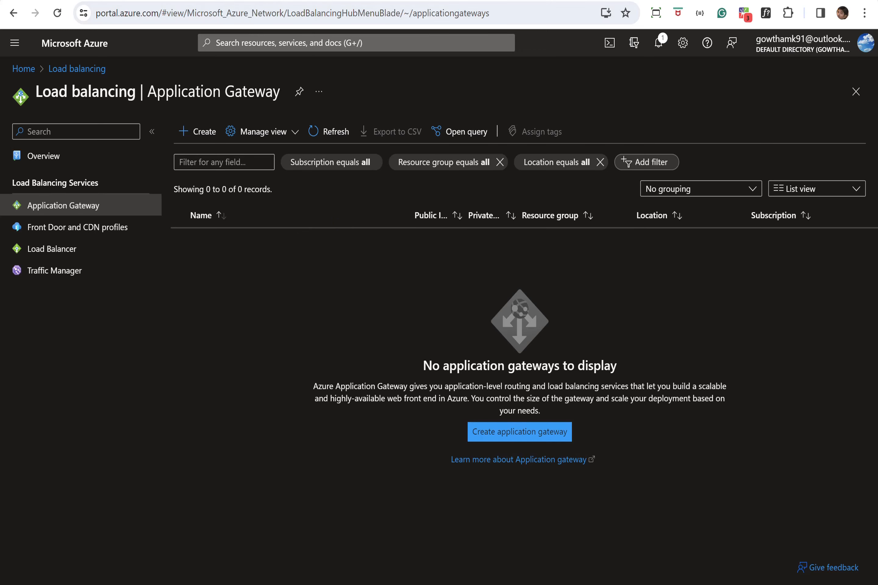
Switch to the browser tab showing the ASP.NET site at 20.42.57.78:8086/asp.
click(281, 1)
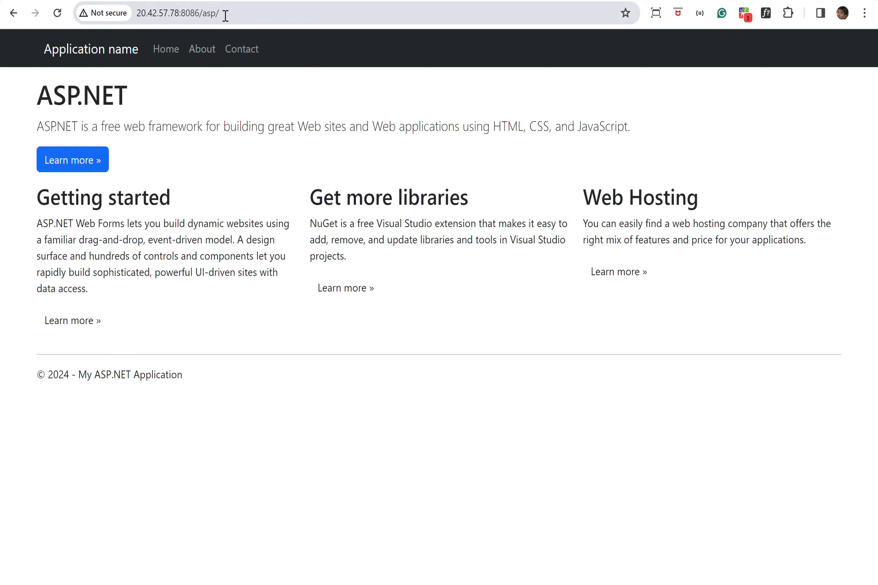
Load 20.42.57.78:8086/aspdev in the browser, then go back to the Azure portal tab.
double_click(188, 13)
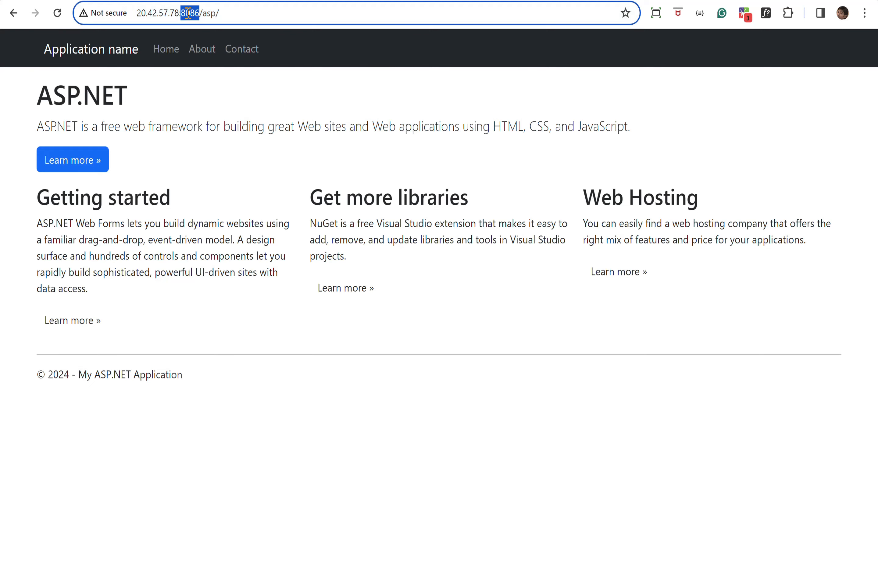
click(224, 18)
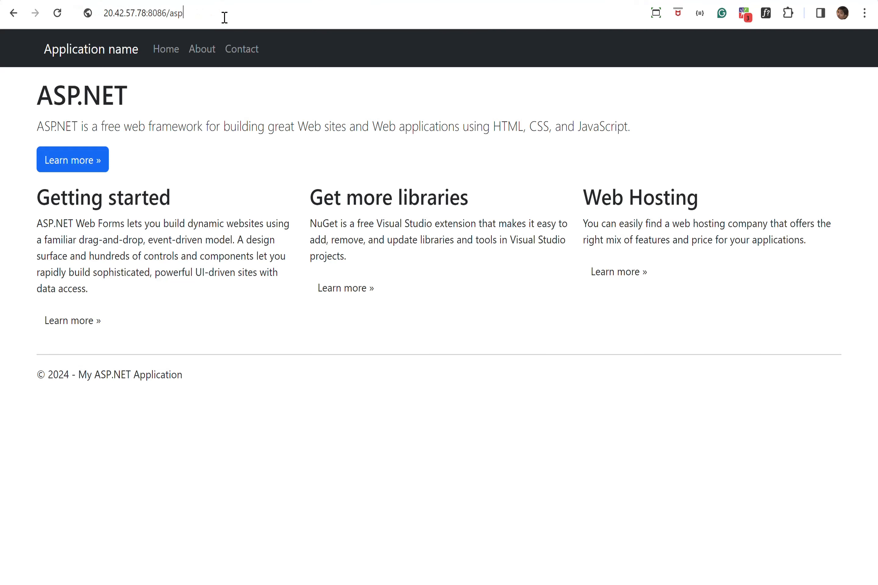
key(BackSpace)
text(dev)
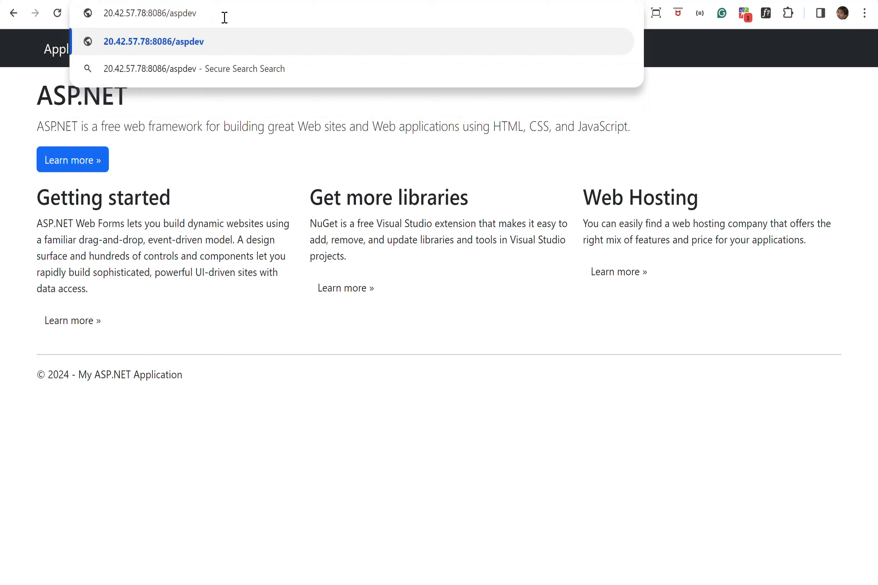
key(Return)
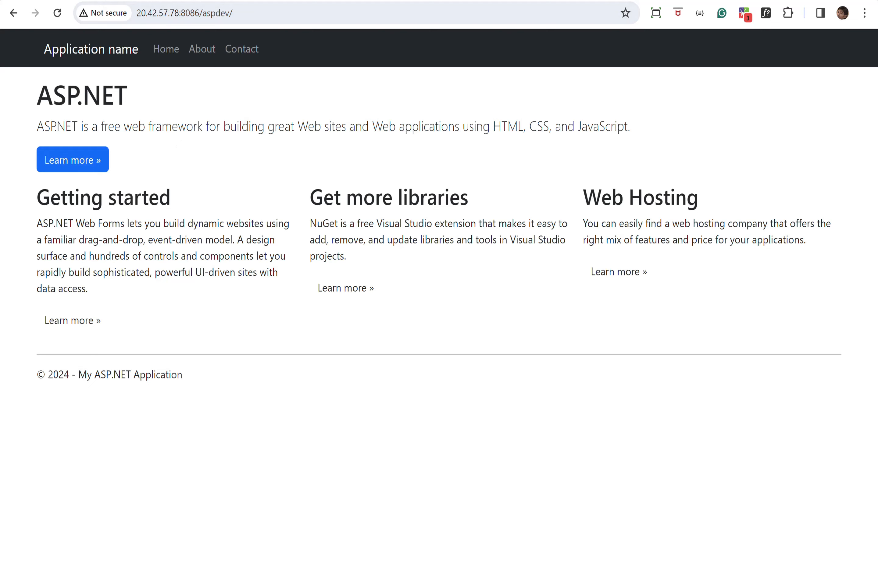
click(170, 0)
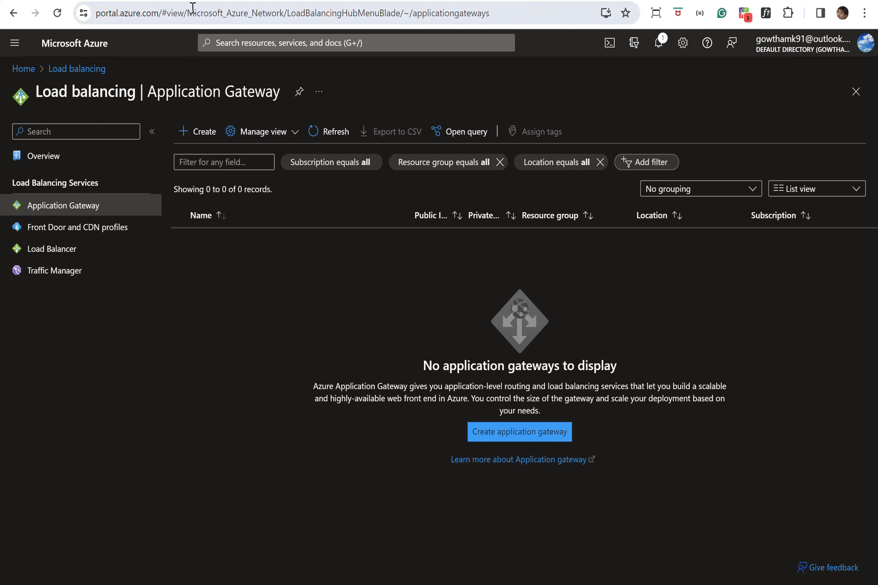
click(226, 41)
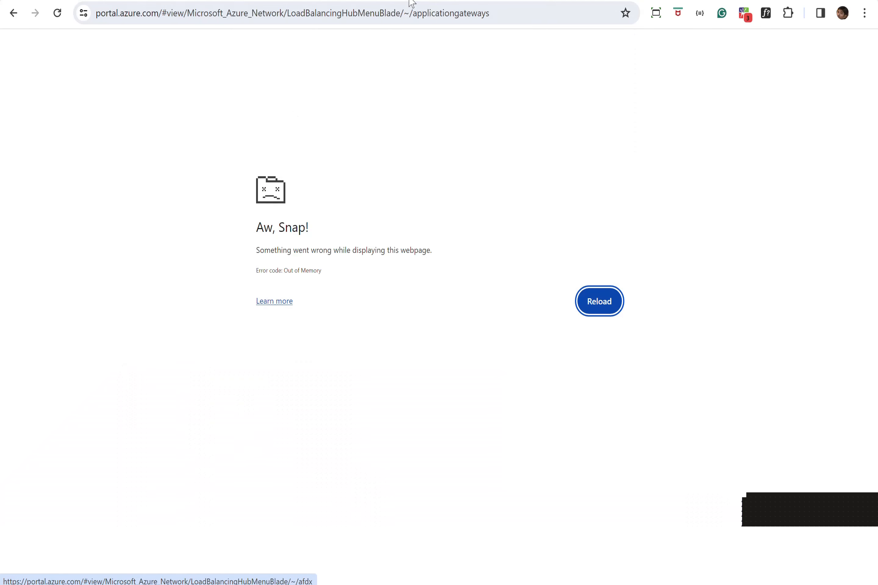
click(451, 9)
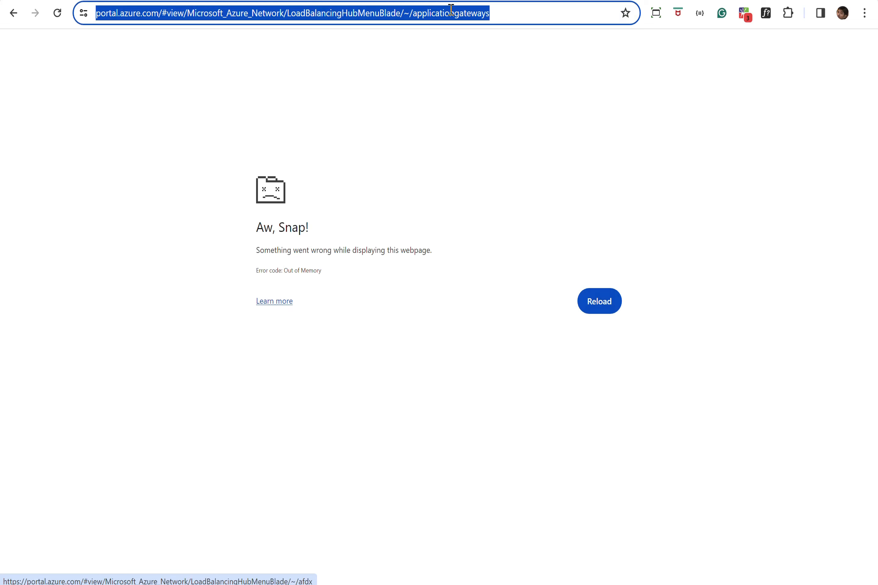
text(porta)
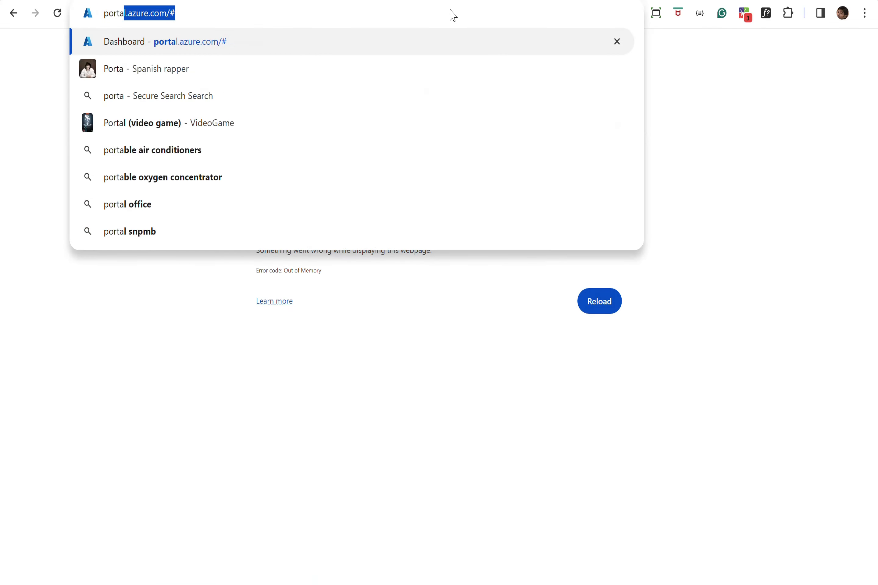
key(Return)
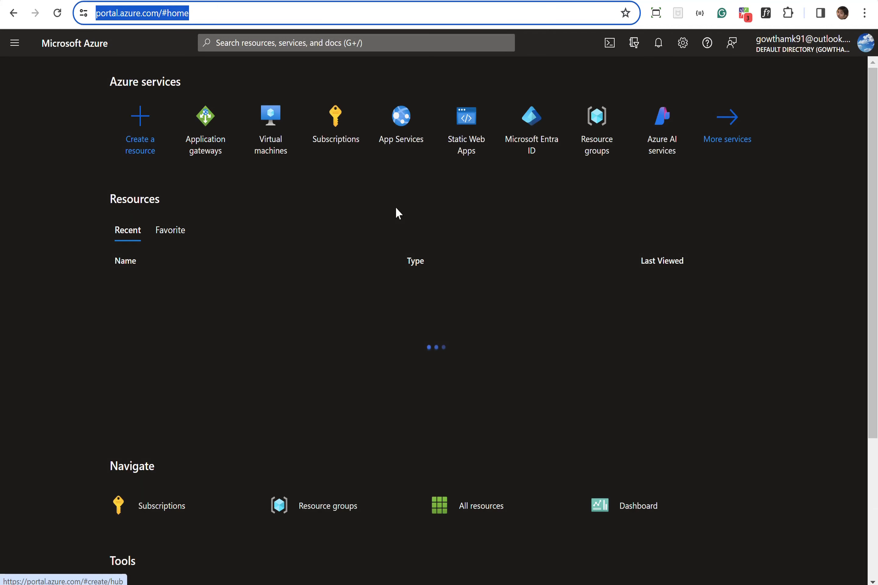
click(204, 140)
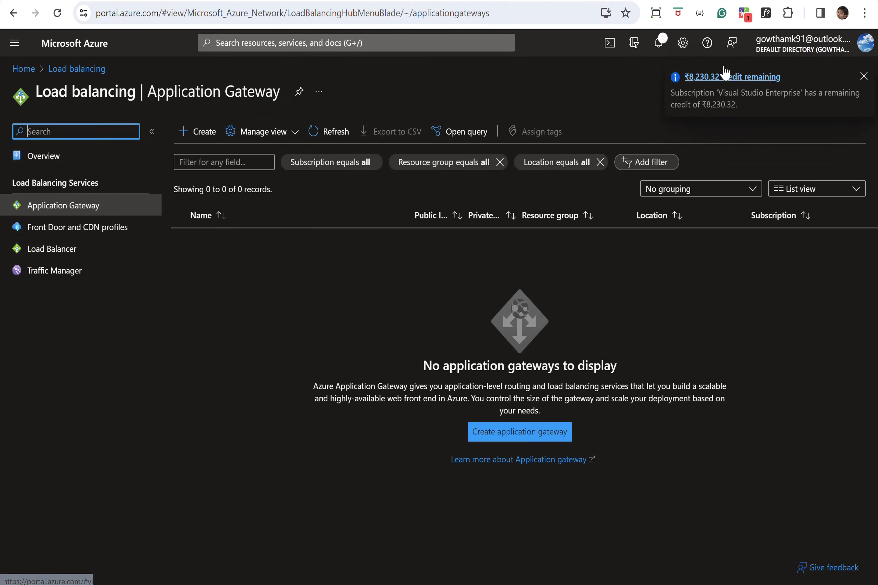
click(862, 77)
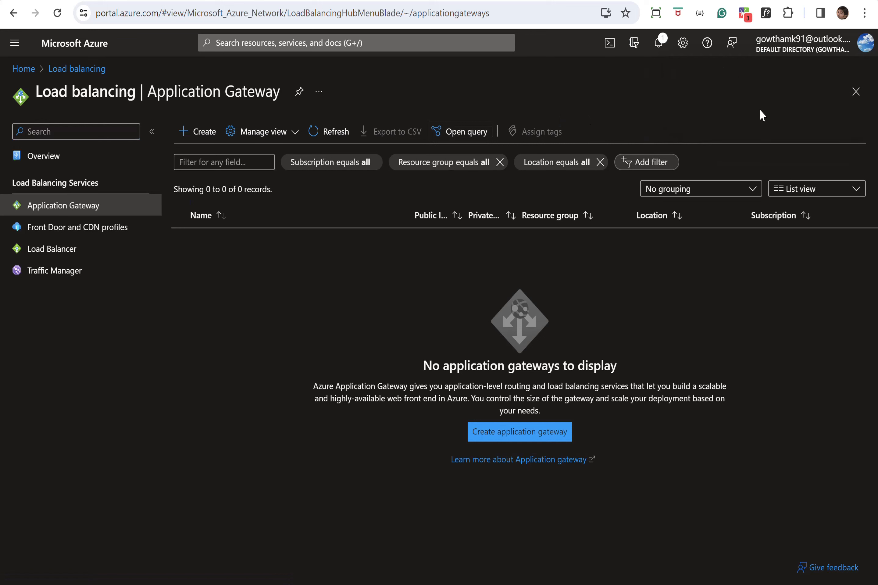
Start a new application gateway in the Learning resource group.
click(202, 146)
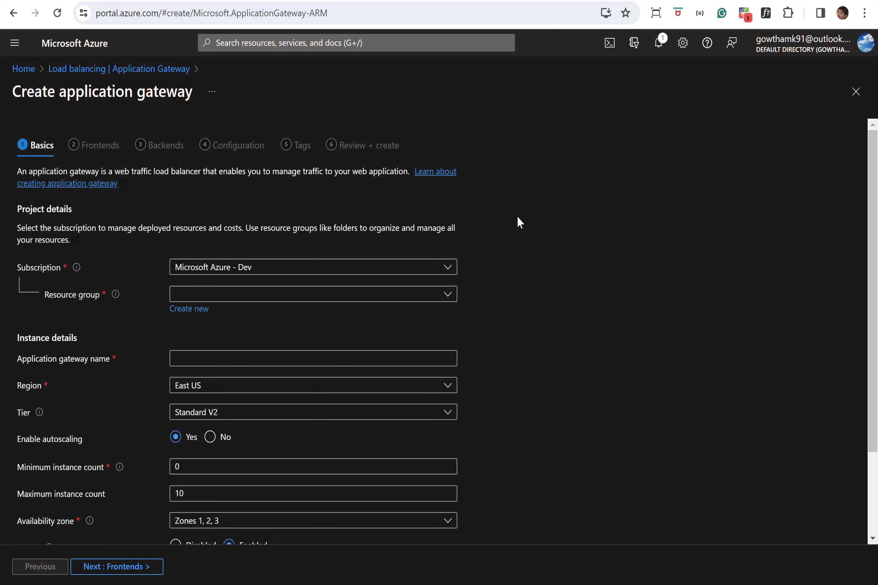
scroll(875, 164, down, 2)
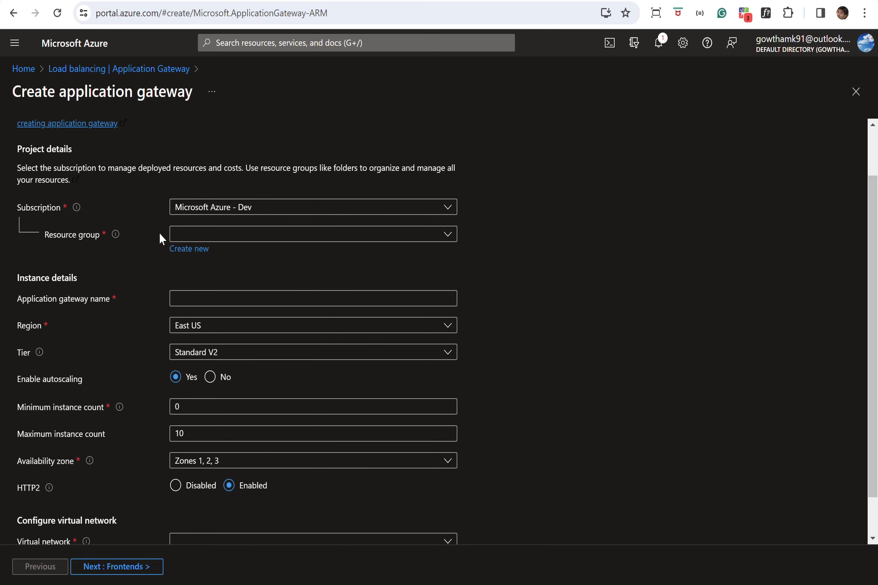
click(201, 238)
text(lear)
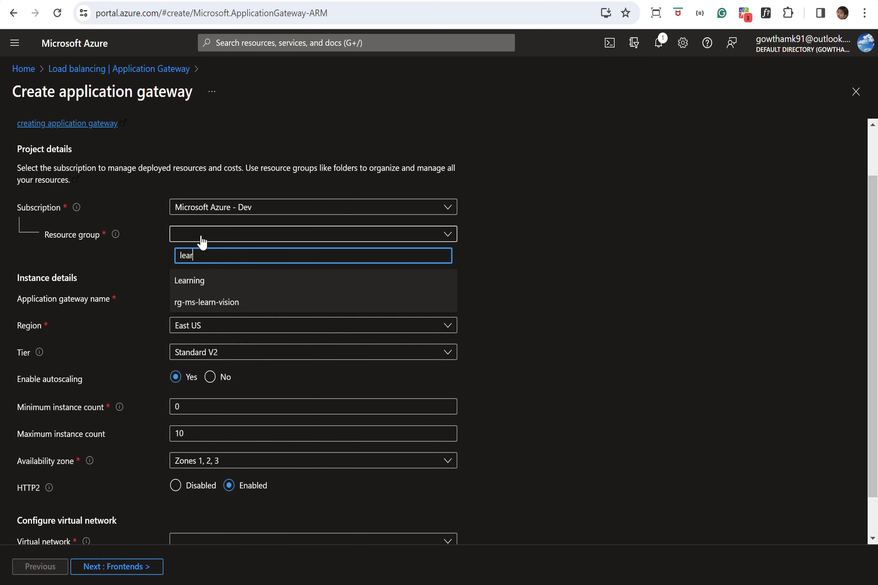
click(190, 282)
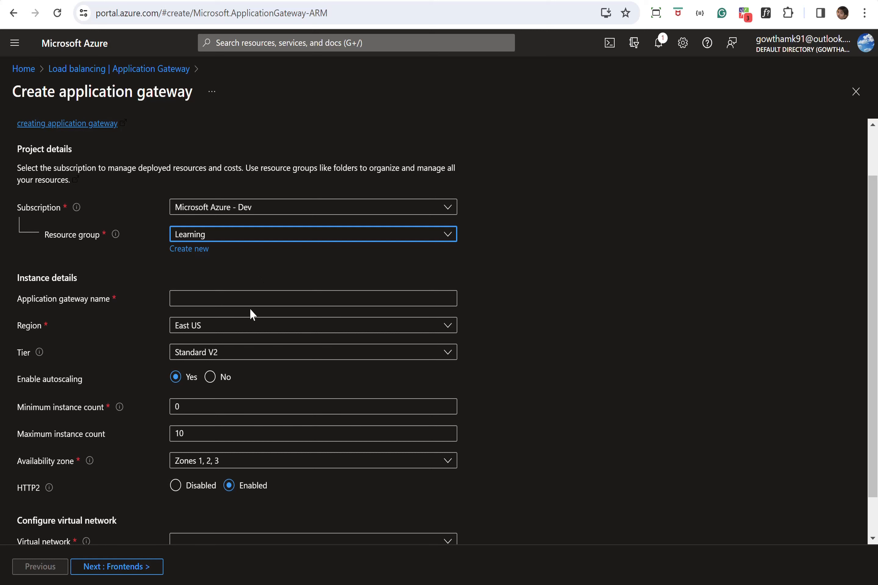
Name the gateway app-gw-gow, attach it to vnet-1, and proceed to Frontends.
click(243, 301)
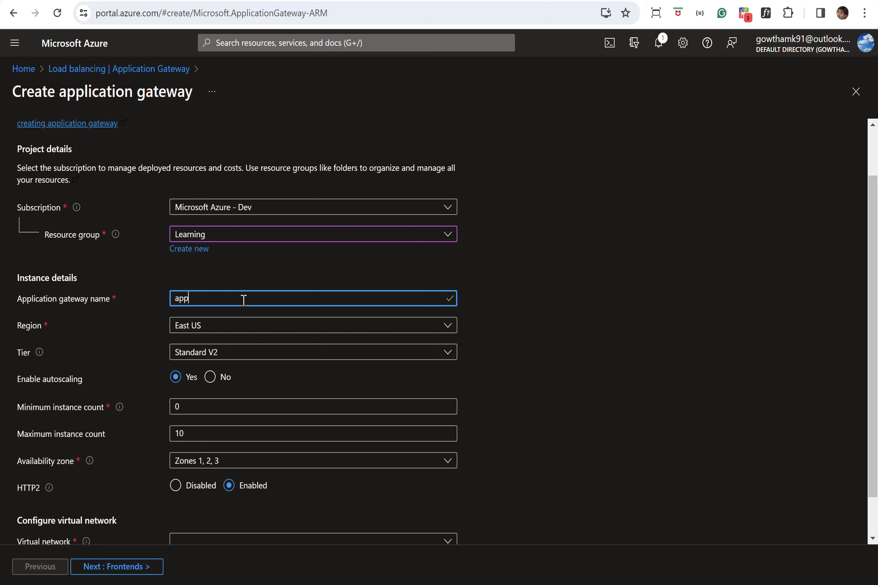
text(app-gw-gow)
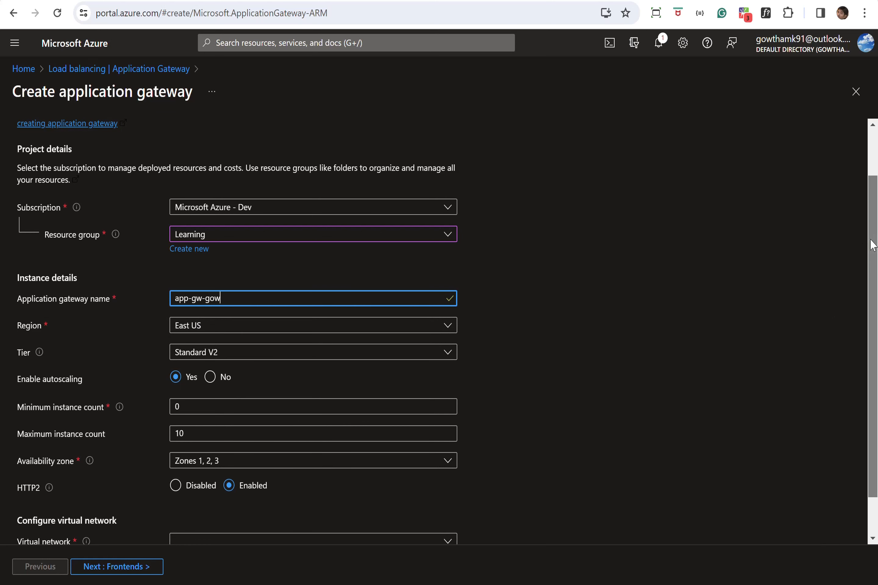
scroll(871, 245, down, 1)
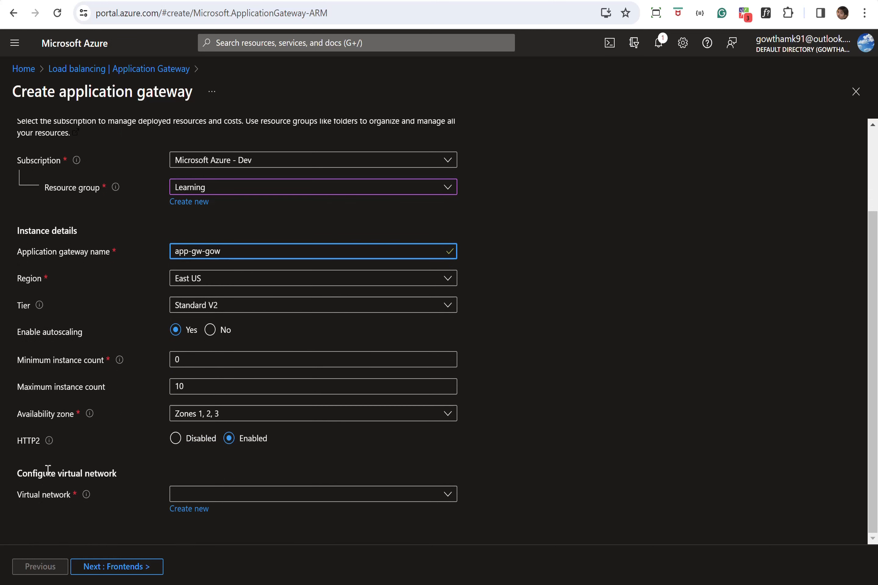
click(310, 497)
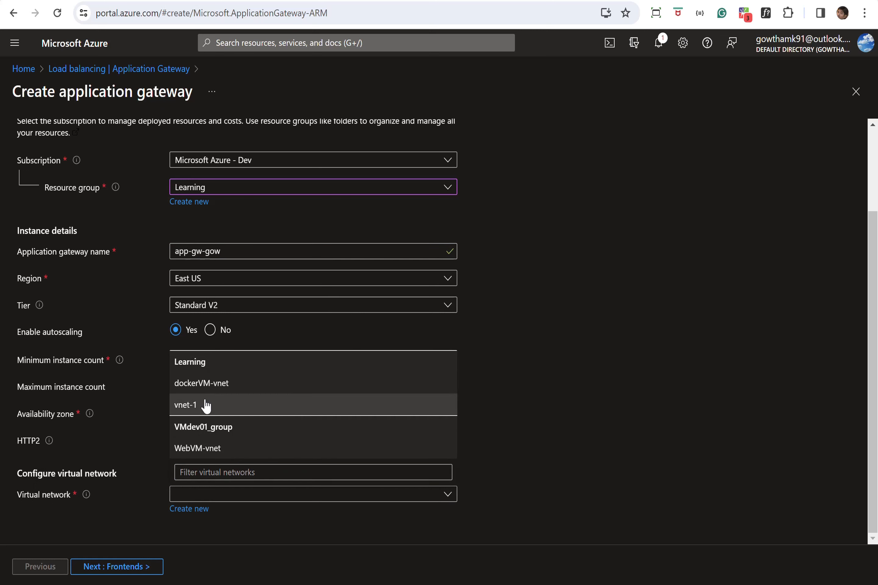
click(206, 406)
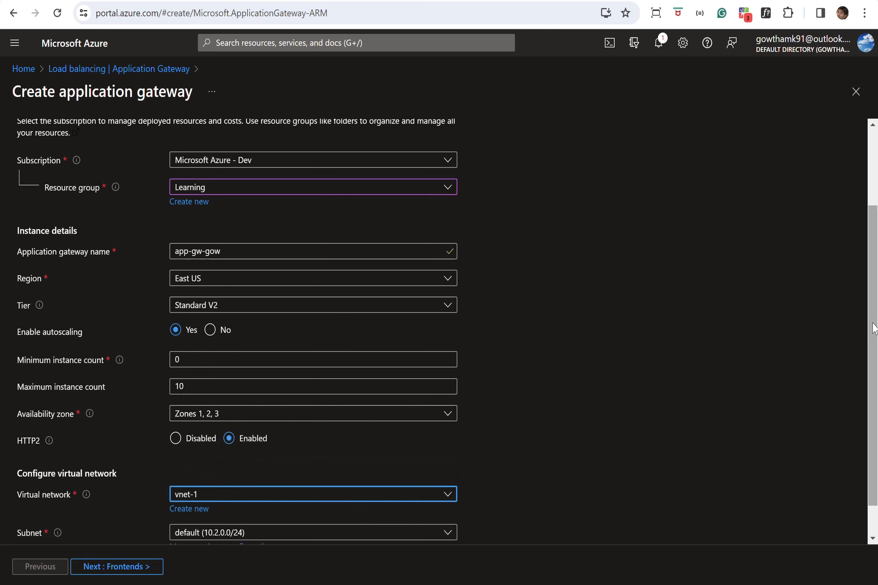
scroll(874, 329, down, 2)
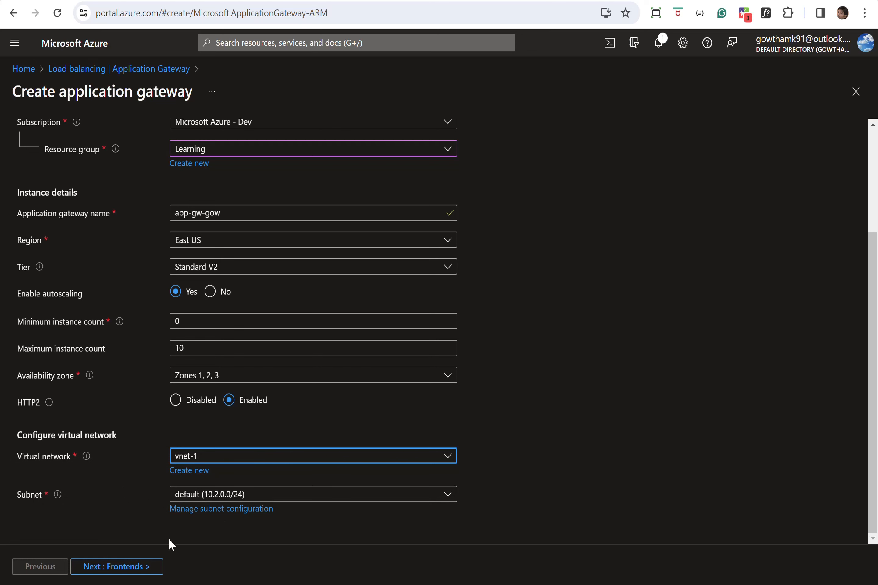
click(128, 568)
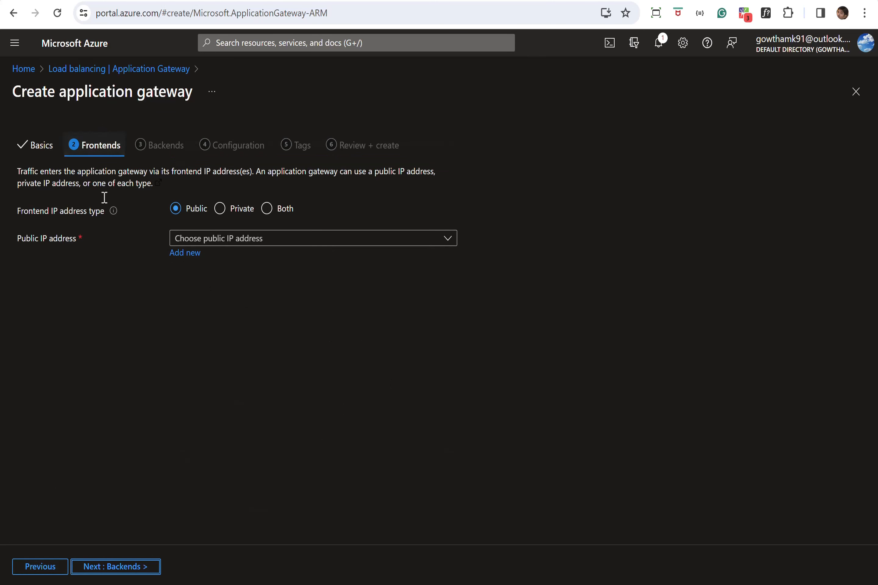
Use public IP app-gw-pip as the gateway frontend and continue to Backends.
click(264, 240)
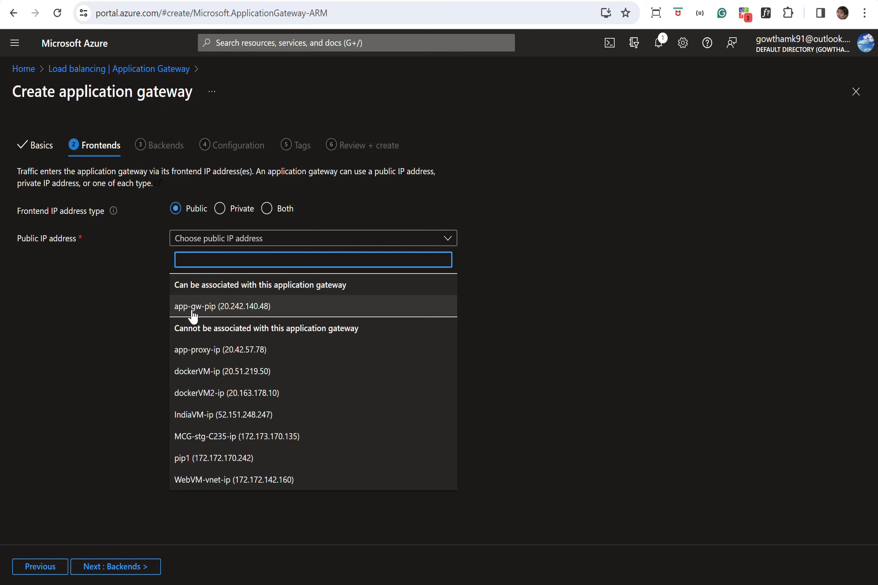
click(204, 312)
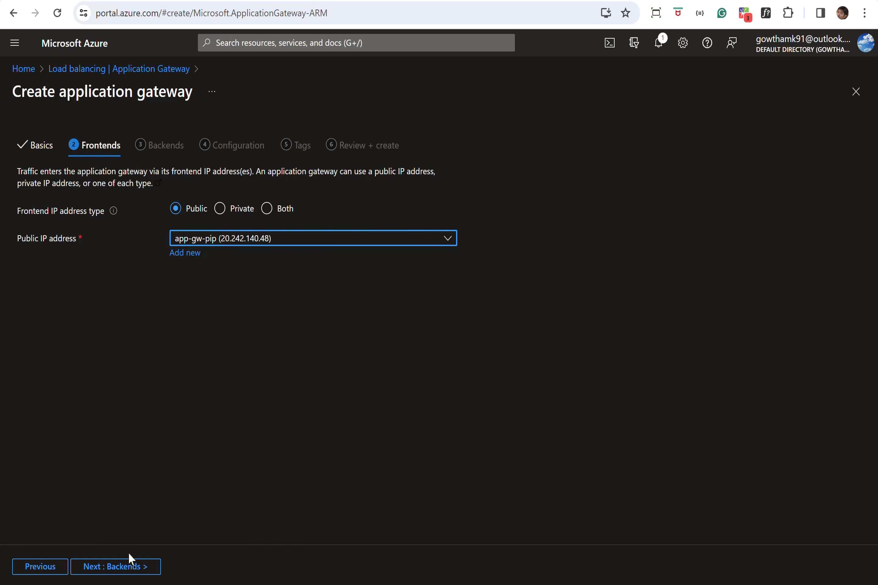
click(122, 571)
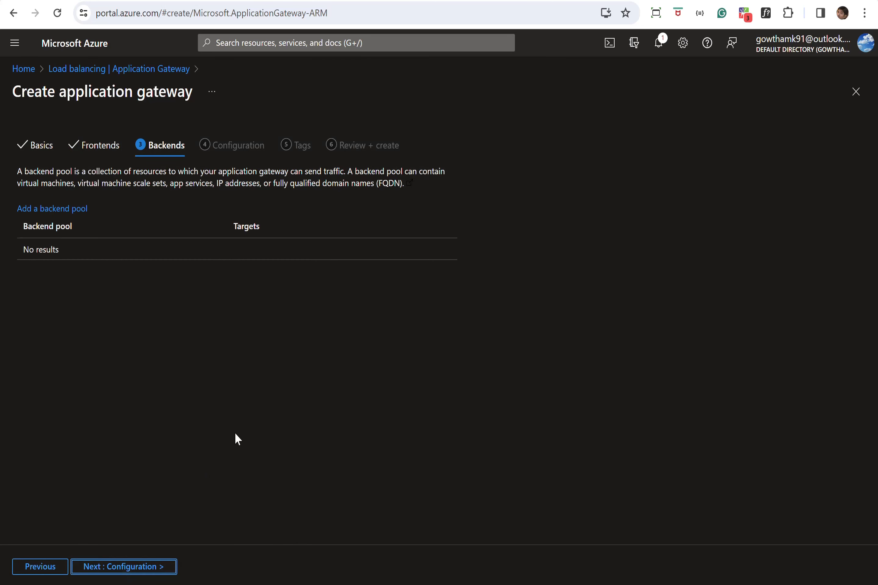
Add backend pool app-gw-bp with IP target 20.42.57.78, then continue to Configuration.
click(80, 215)
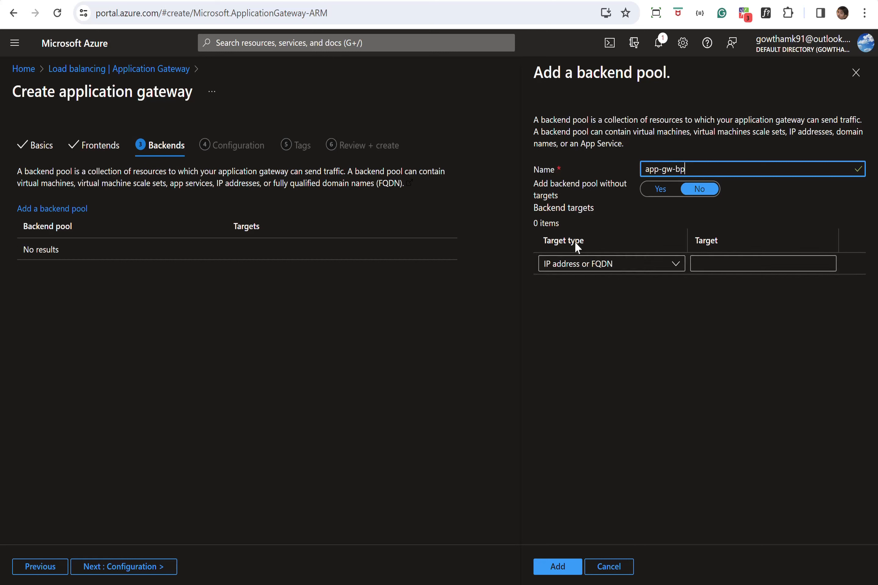
click(615, 269)
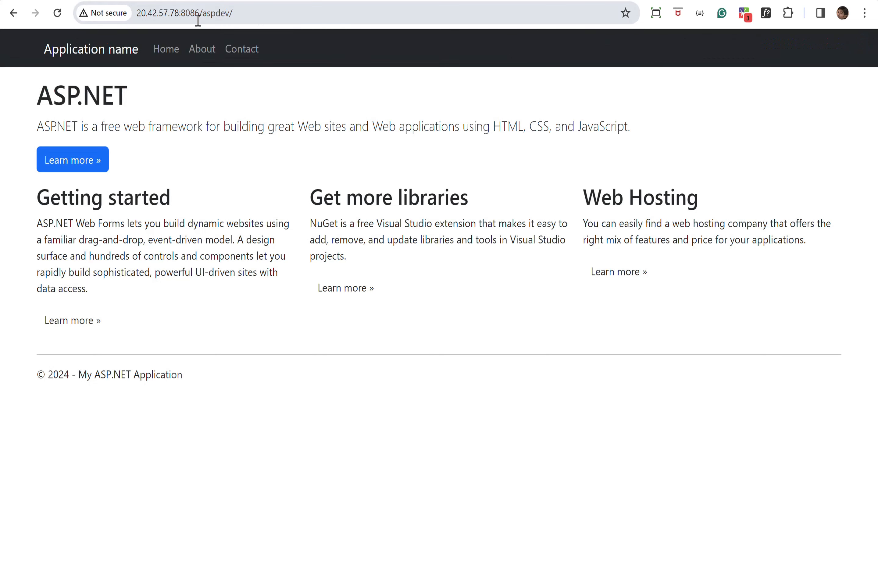
drag(181, 17, 129, 11)
key(ctrl+c)
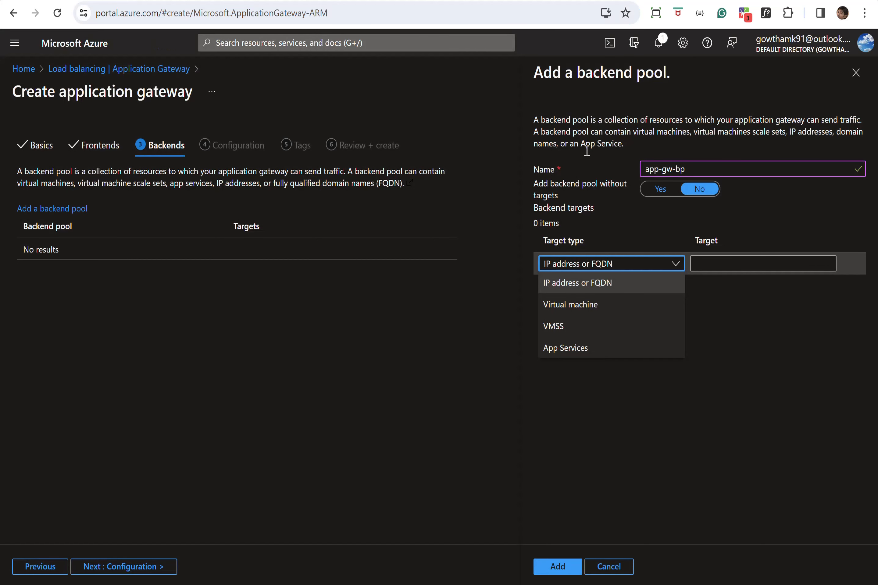
click(709, 261)
key(ctrl+v)
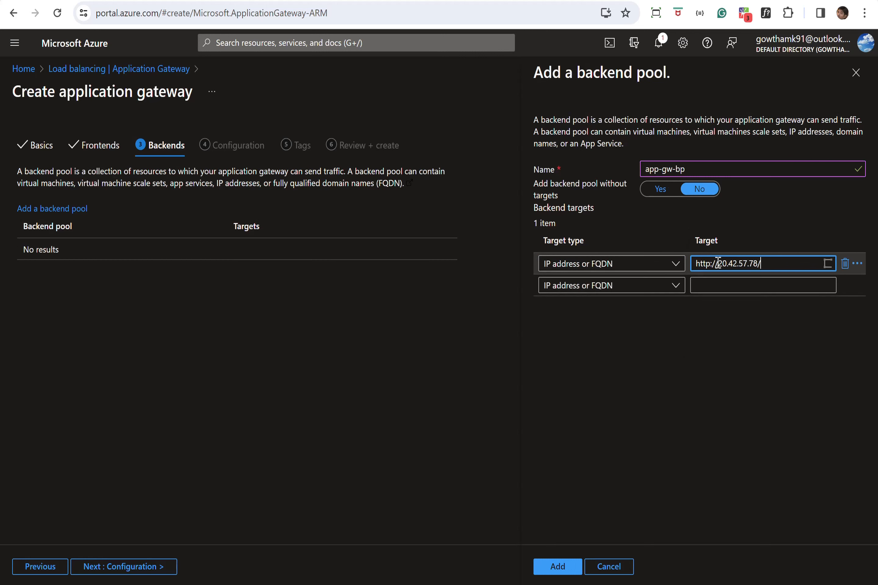
key(BackSpace)
key(BackSpace)
key(BackSpace)
key(BackSpace)
key(BackSpace)
key(BackSpace)
key(BackSpace)
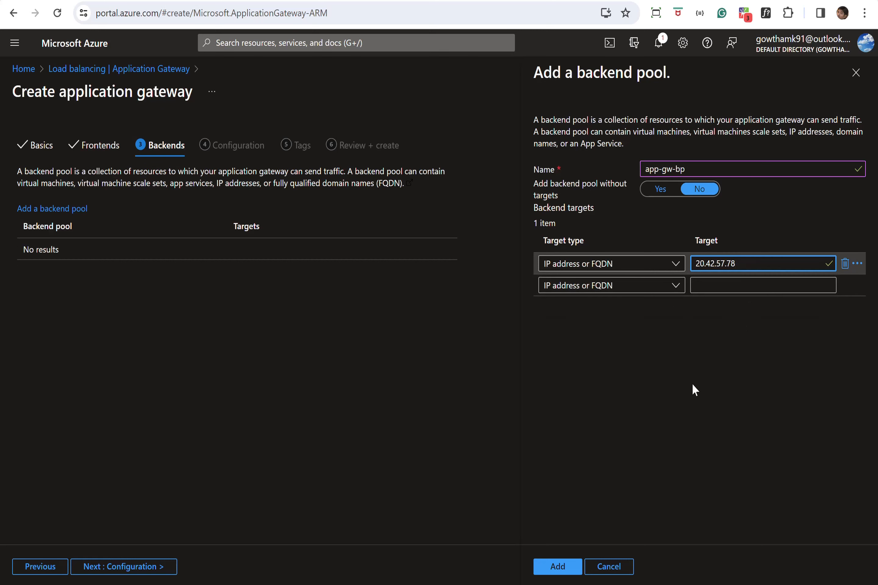
click(558, 567)
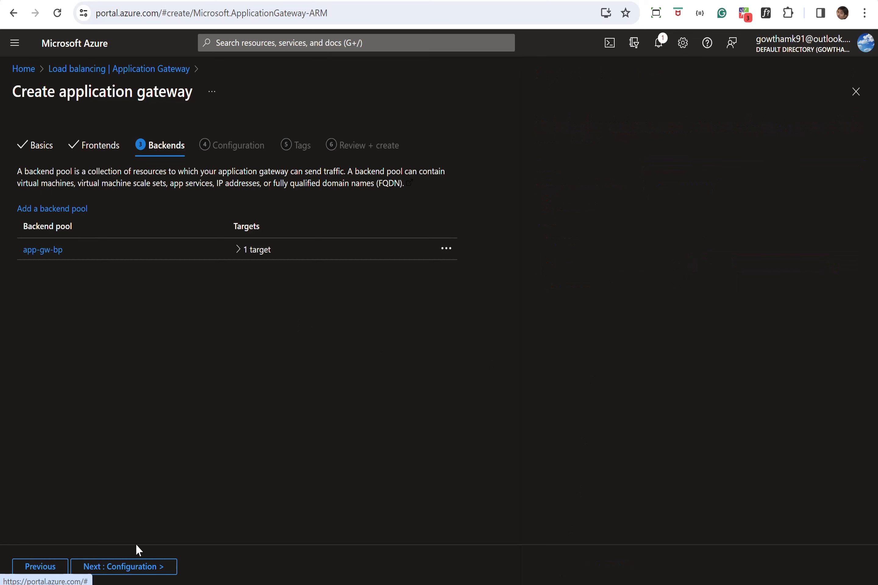
click(120, 567)
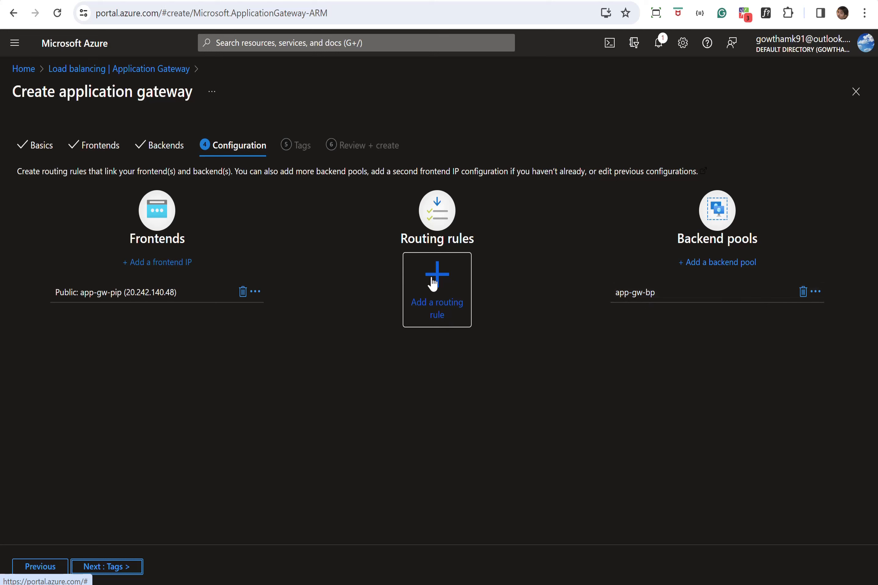
Create routing rule app-gw-rr, priority 1, with HTTP listener listener01 on port 80.
click(442, 304)
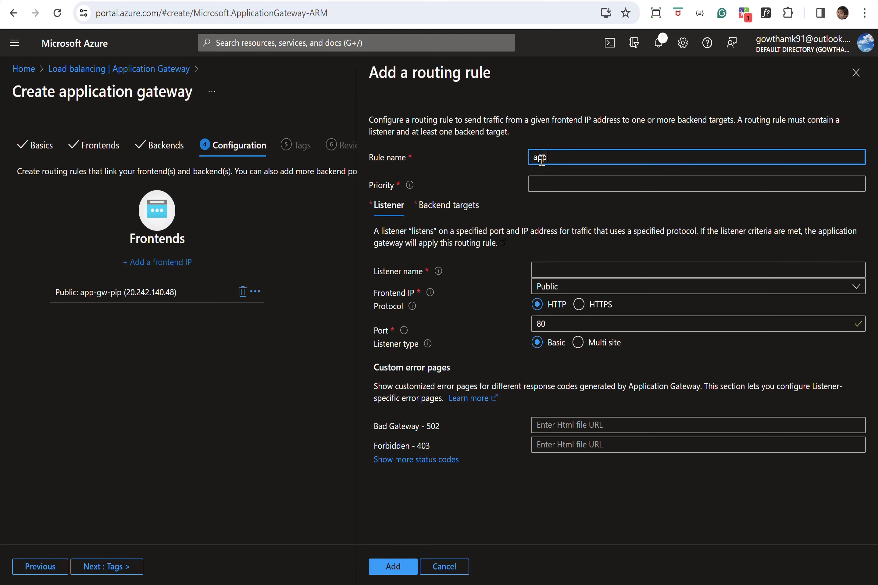
text(app-gw-rr)
click(543, 184)
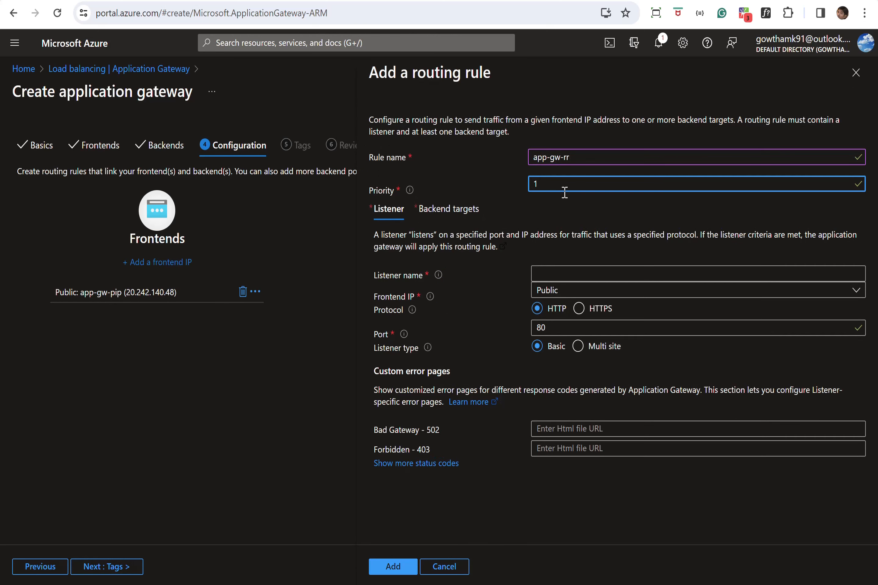
click(554, 278)
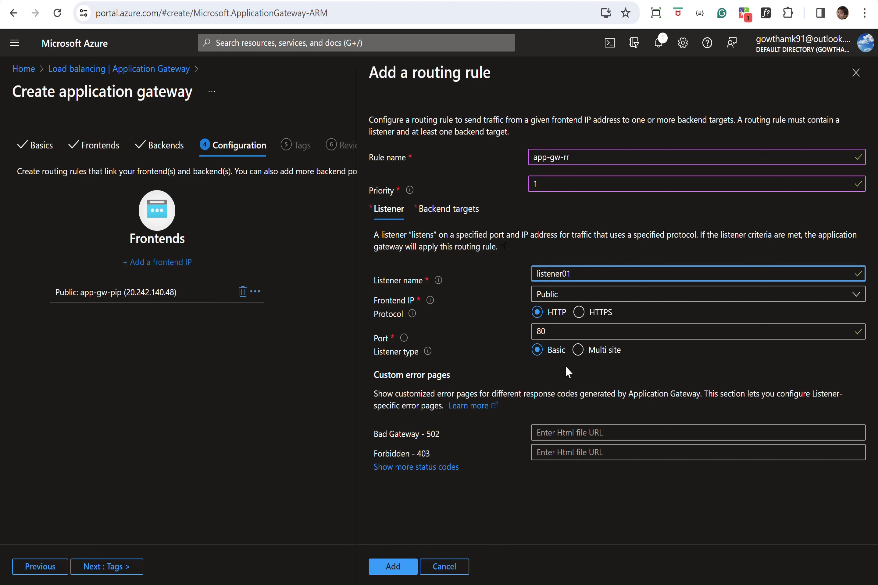
click(448, 210)
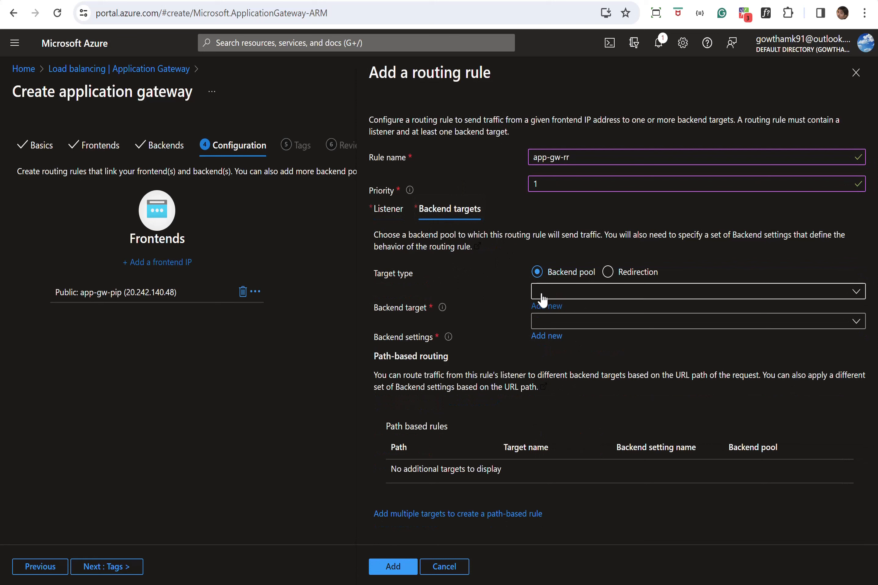
Target pool app-gw-bp with new backend settings app-gw-bs on port 8086.
click(821, 292)
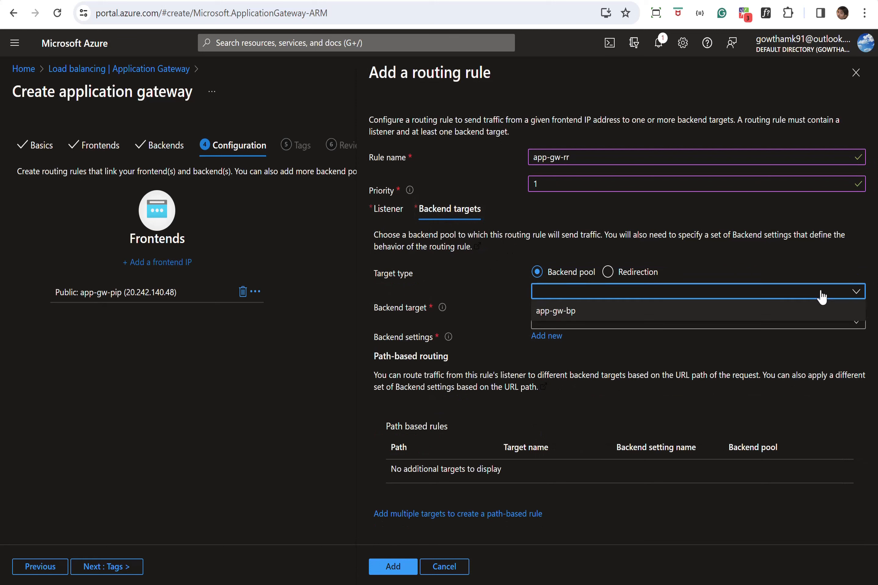
click(572, 320)
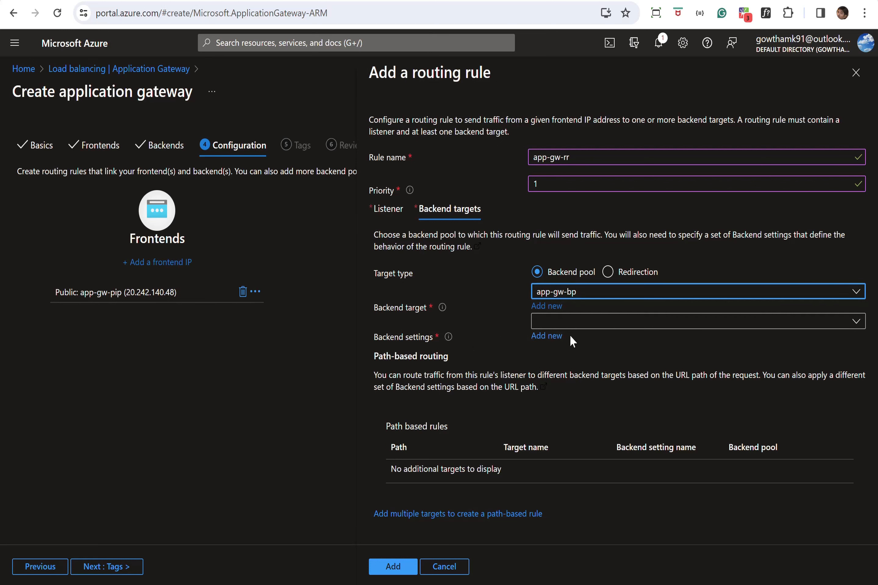
click(553, 337)
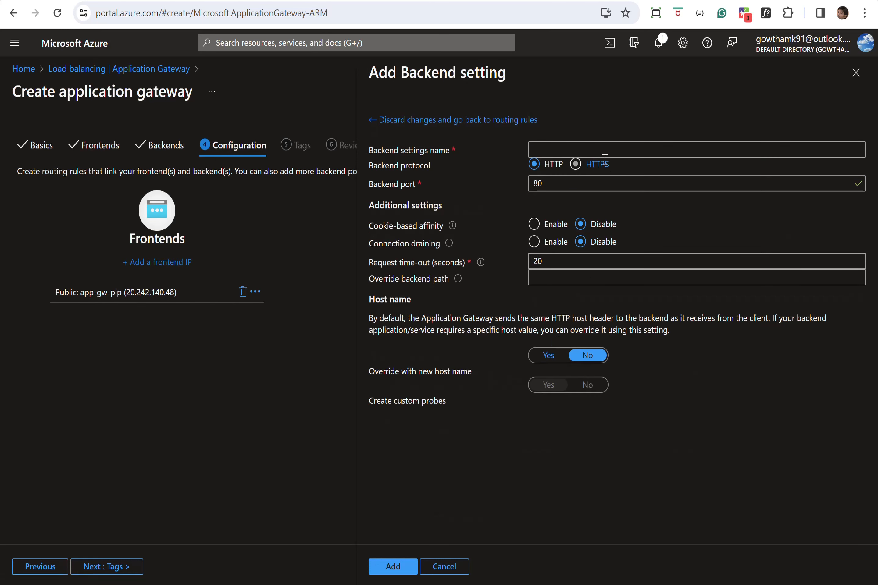
click(583, 148)
text(app-gw-bs)
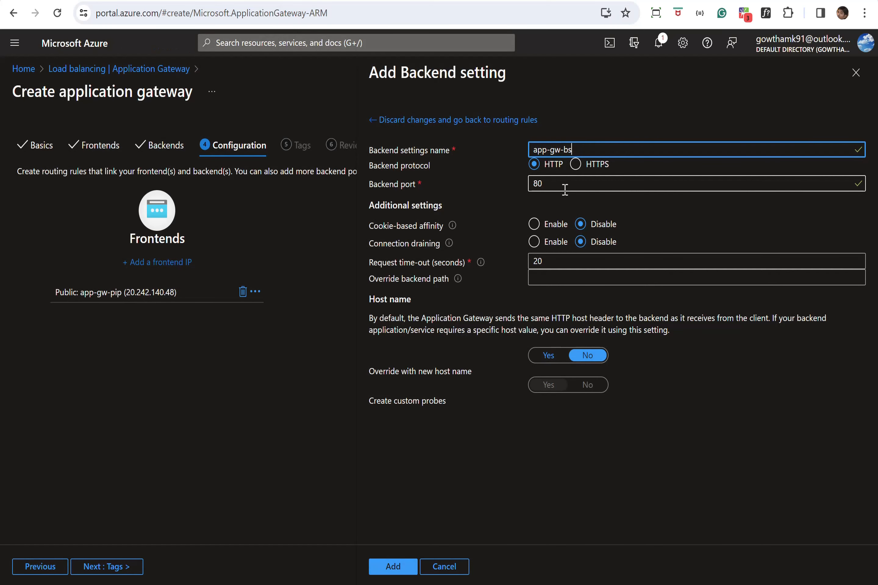
click(564, 188)
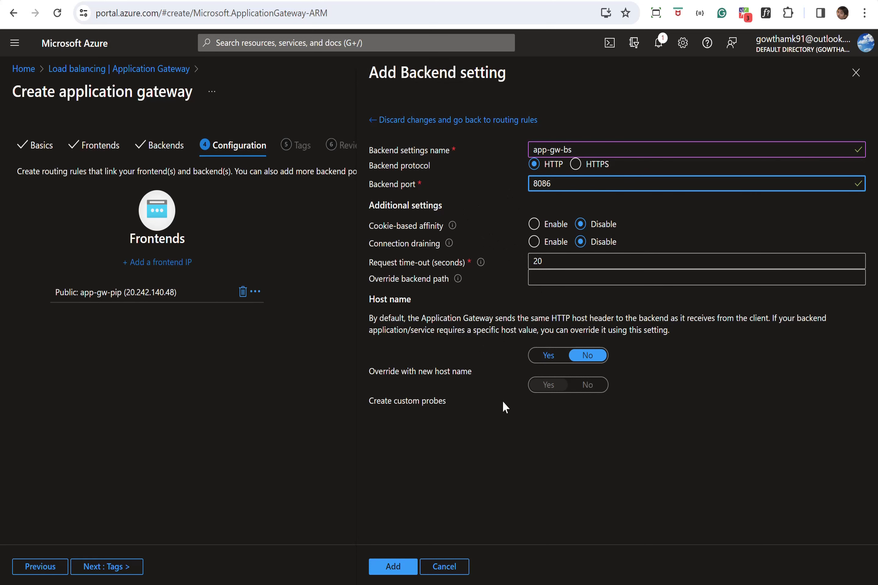
click(395, 569)
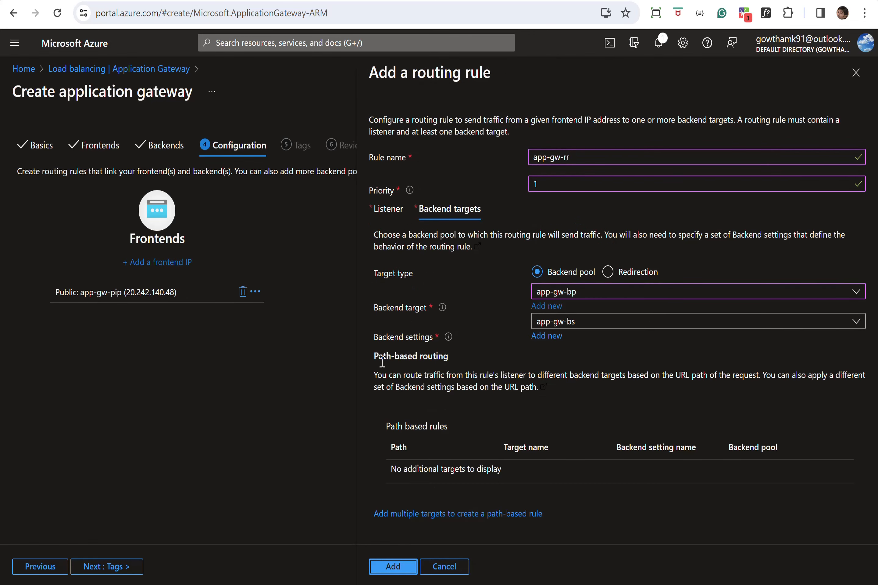
Save routing rule app-gw-rr and advance to the Tags step.
drag(374, 358, 442, 363)
click(471, 393)
click(388, 569)
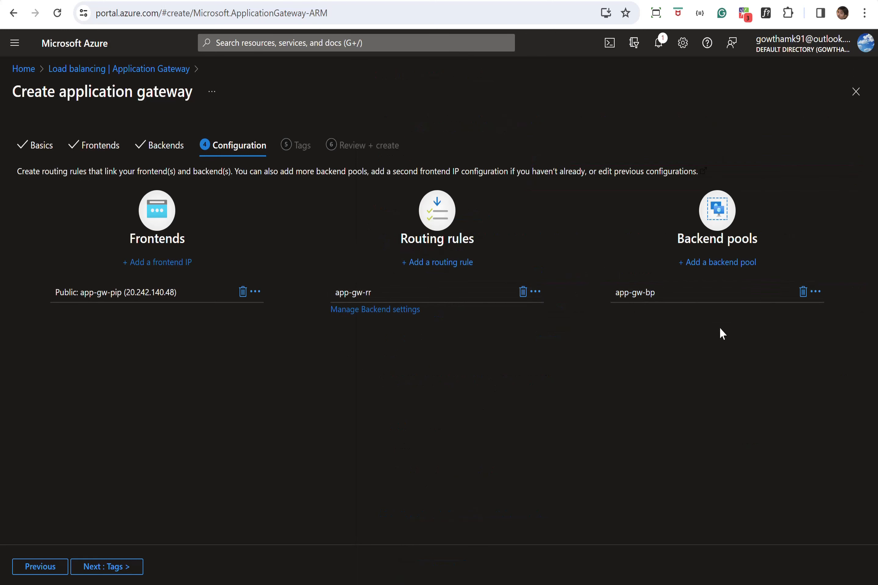
click(102, 568)
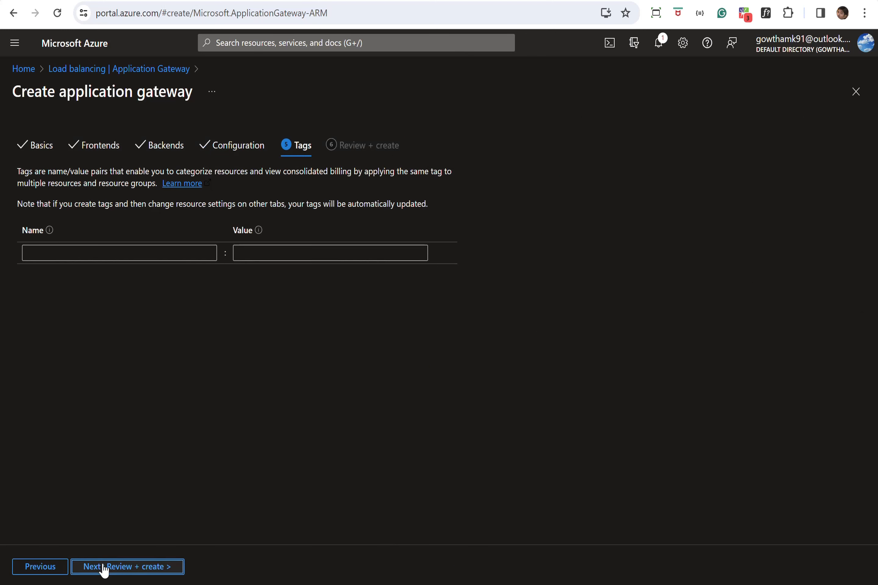
Add the tag Enviornment = Development and proceed to Review + create.
click(155, 253)
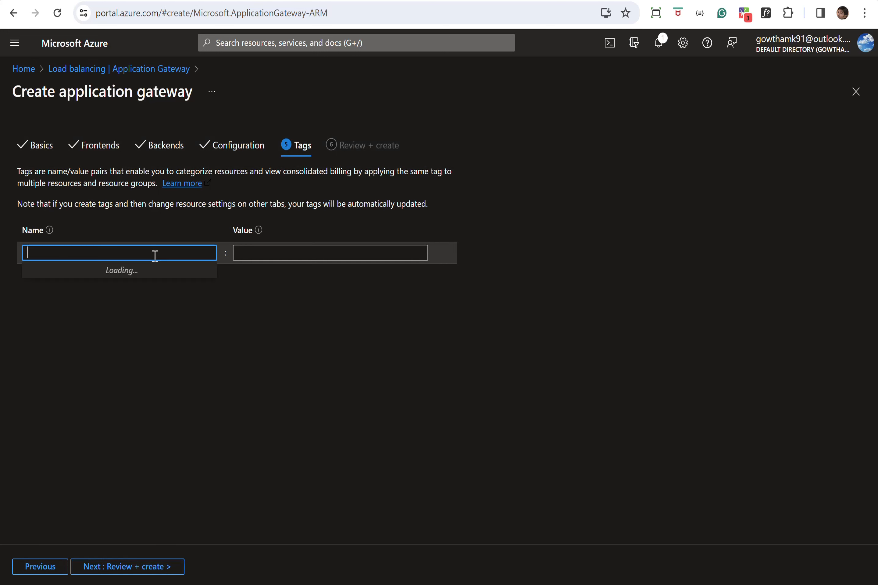
text(En)
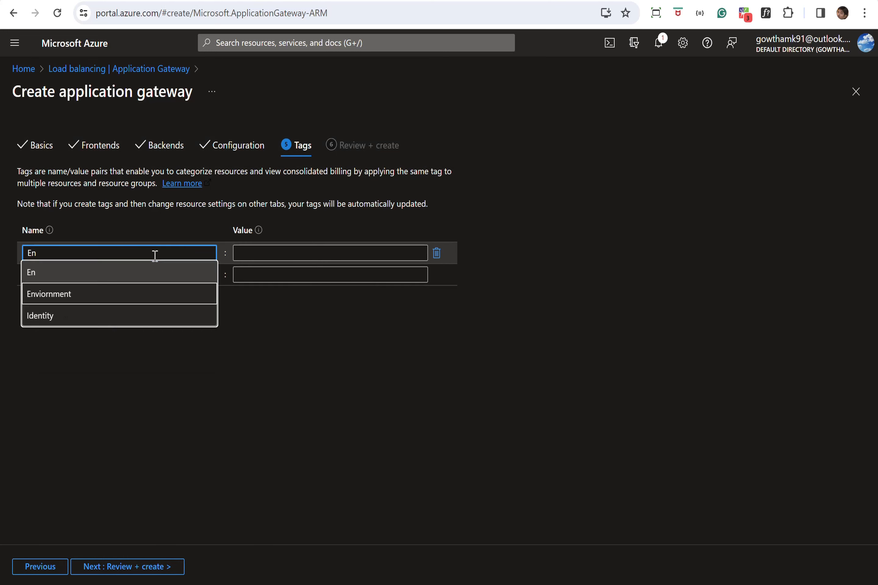
click(93, 296)
click(268, 251)
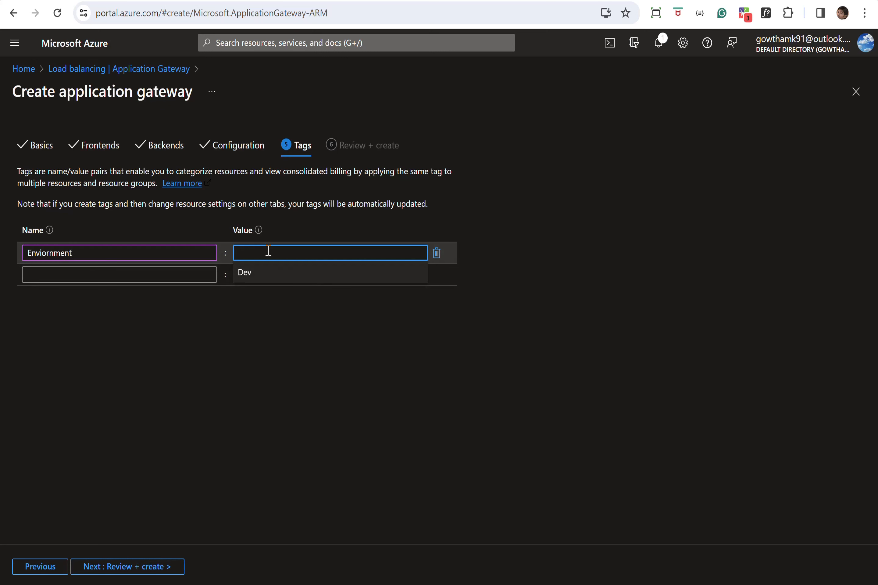
text(Devlop)
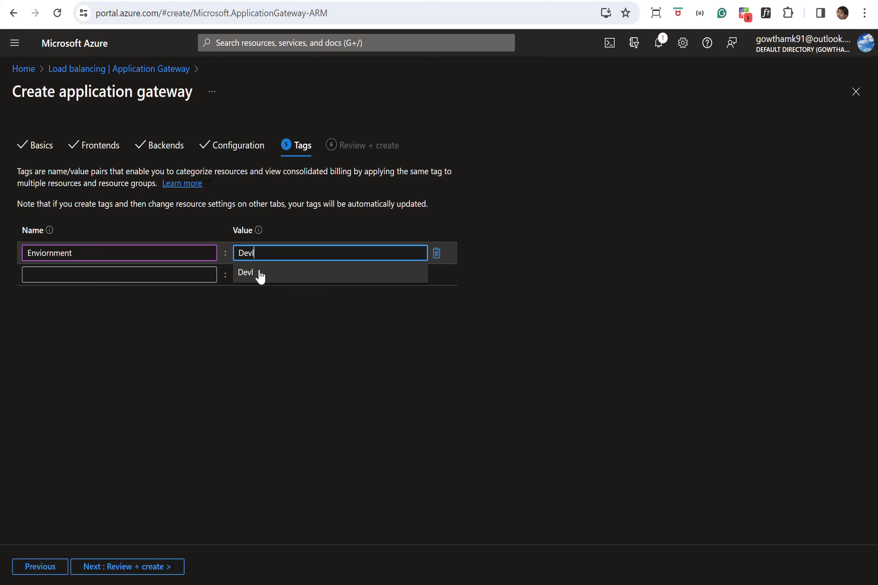
key(BackSpace)
key(BackSpace)
text(ent)
click(279, 331)
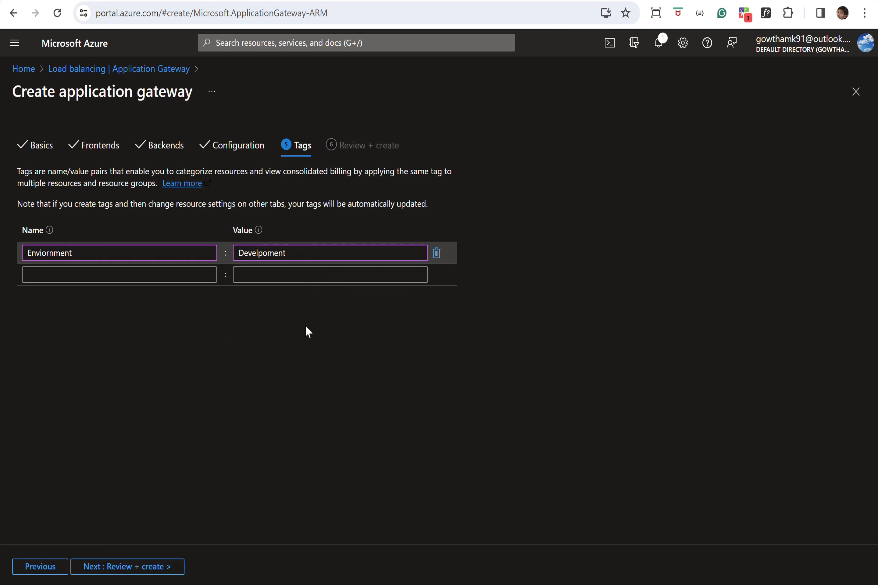
click(296, 251)
key(BackSpace)
key(BackSpace)
key(BackSpace)
key(BackSpace)
key(BackSpace)
key(BackSpace)
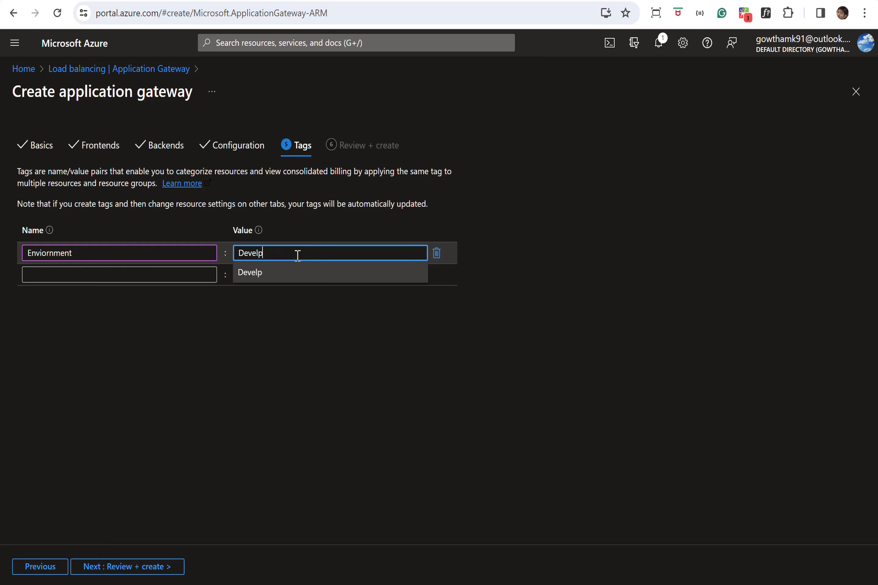
text(opment)
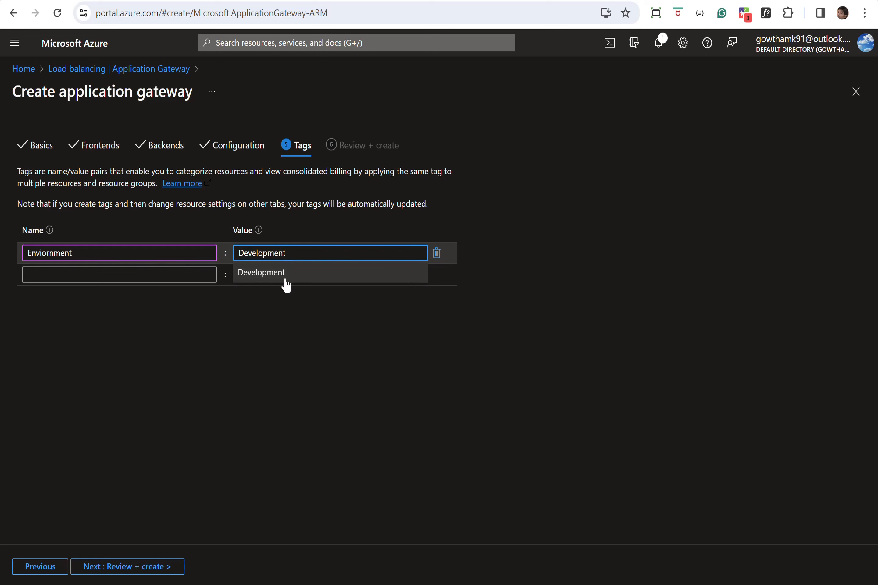
click(284, 275)
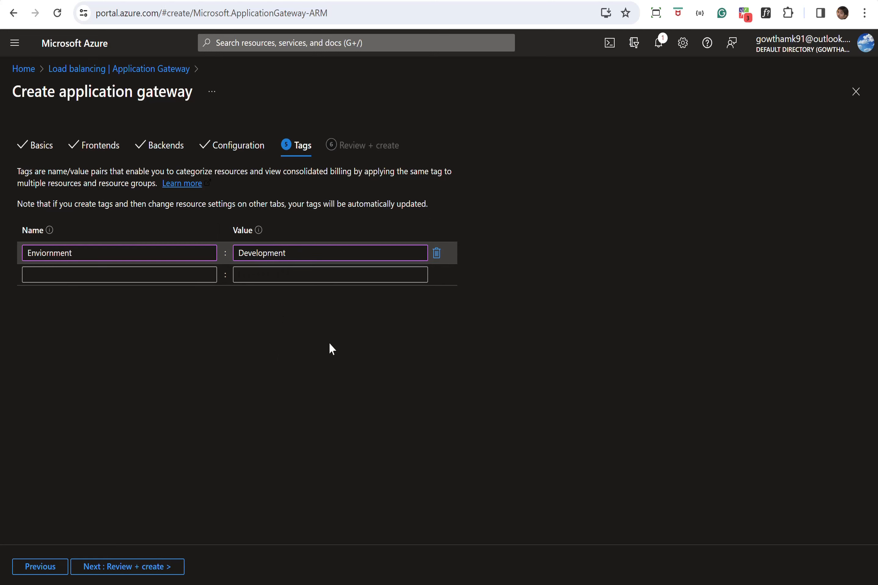
click(142, 566)
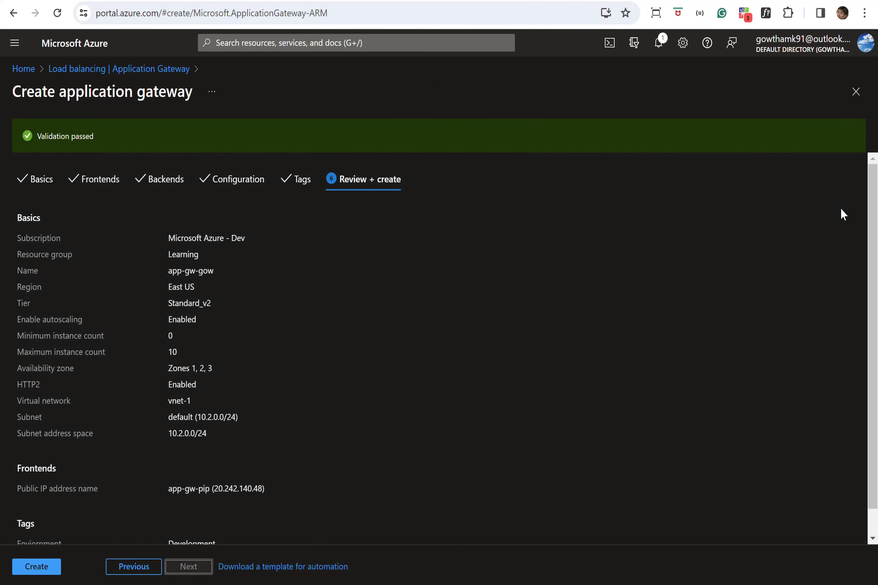
Check the validated summary and create gateway app-gw-gow.
scroll(869, 202, down, 1)
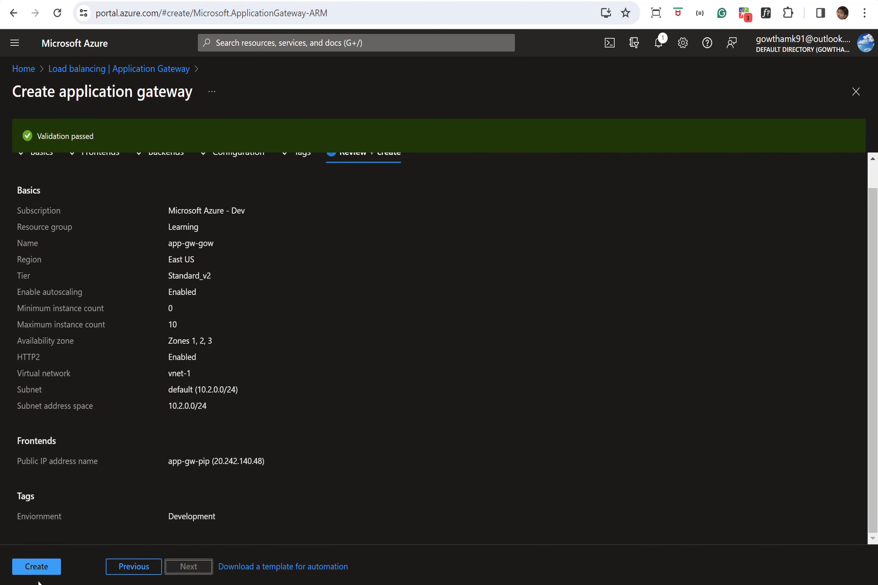
click(36, 567)
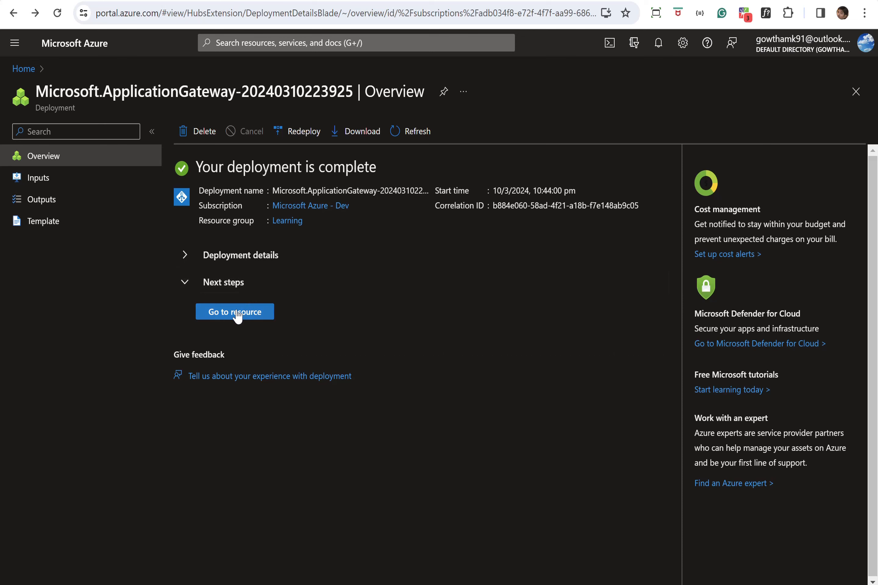
Open app-gw-gow from the deployment and view its Backend health report.
click(237, 316)
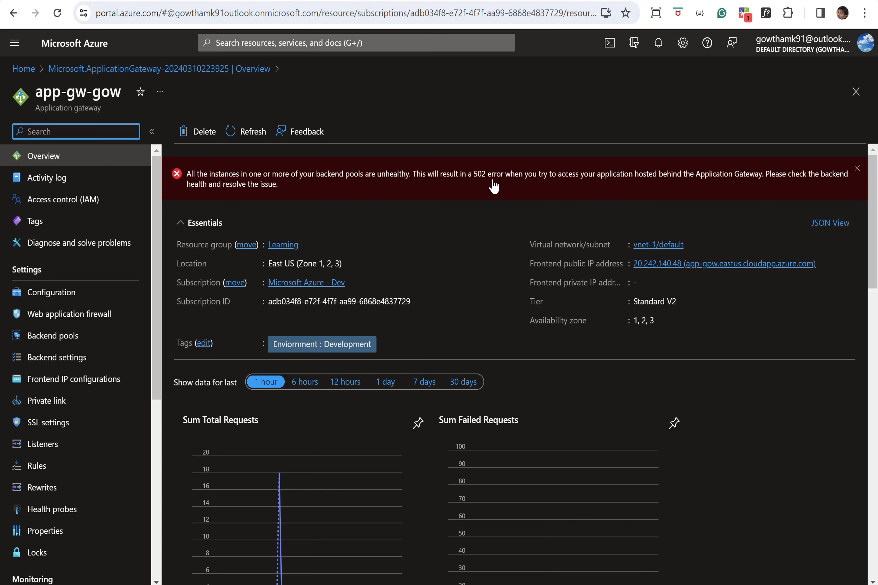
scroll(148, 383, down, 4)
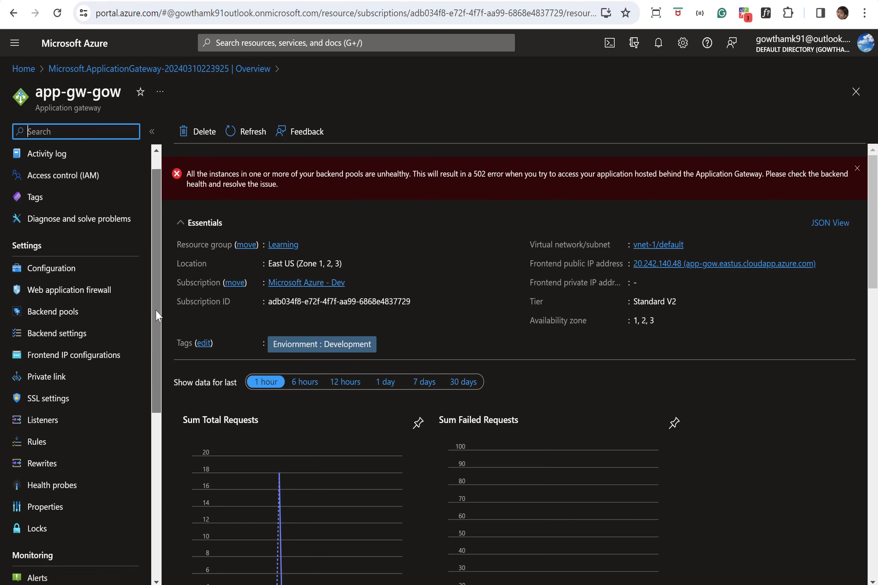
drag(149, 384, 149, 398)
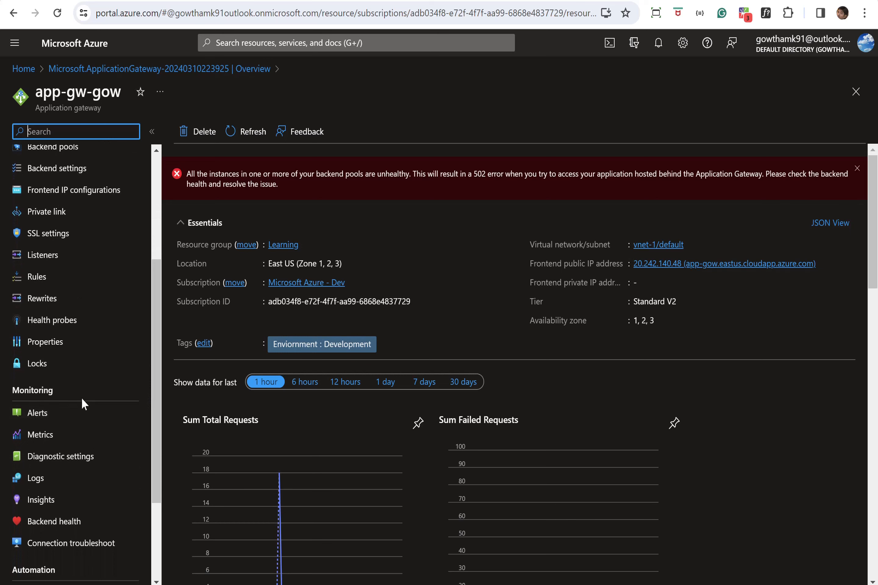
click(64, 529)
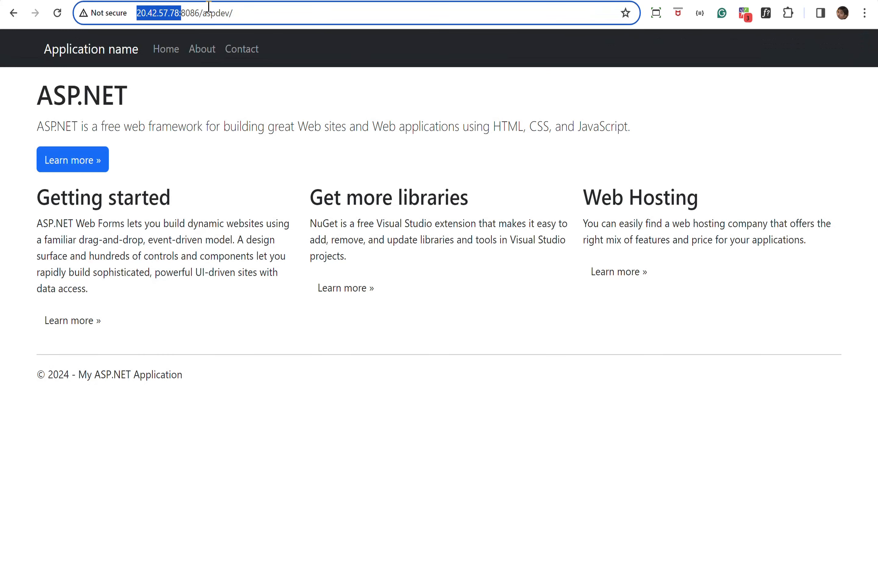
Load the backend root 20.42.57.78:8086 in a new Chrome tab (403 Forbidden), then return to Azure.
drag(199, 13, 131, 16)
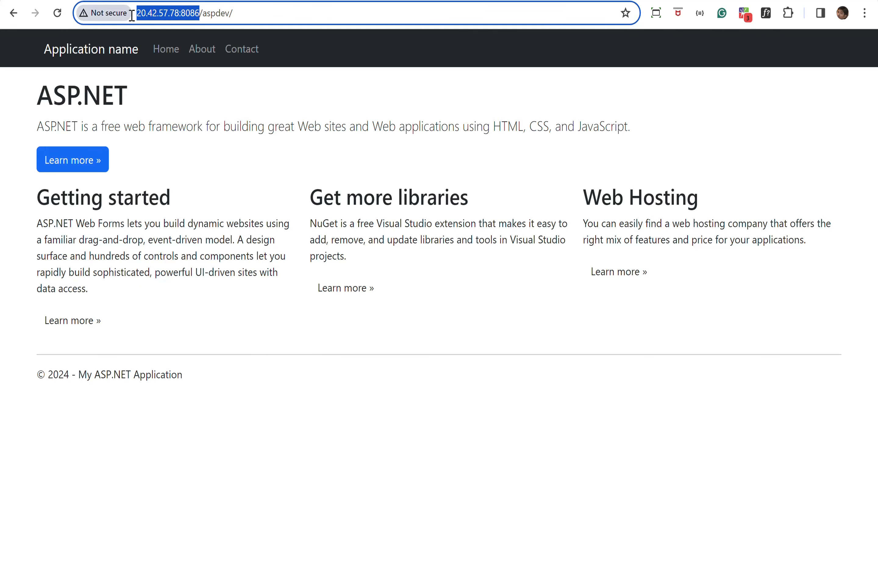
key(ctrl+c)
key(ctrl+t)
key(ctrl+v)
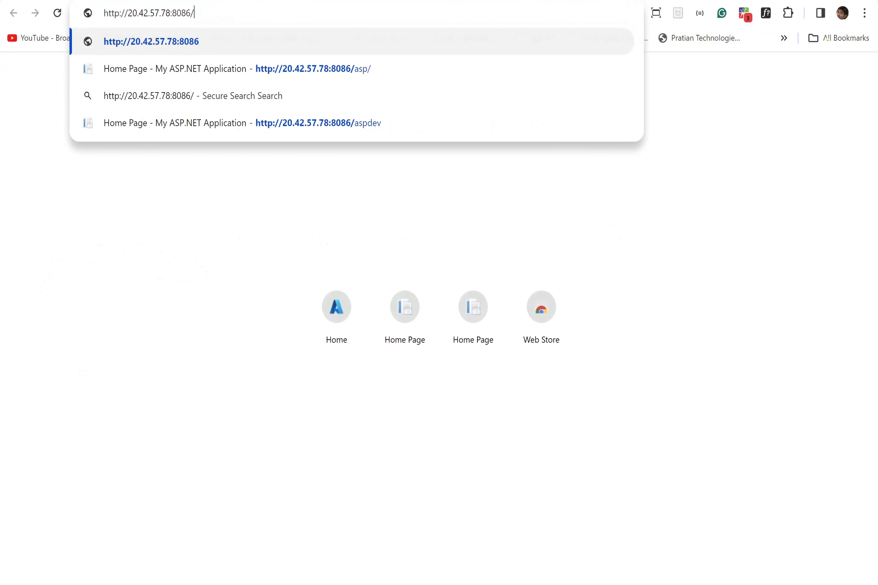
key(Return)
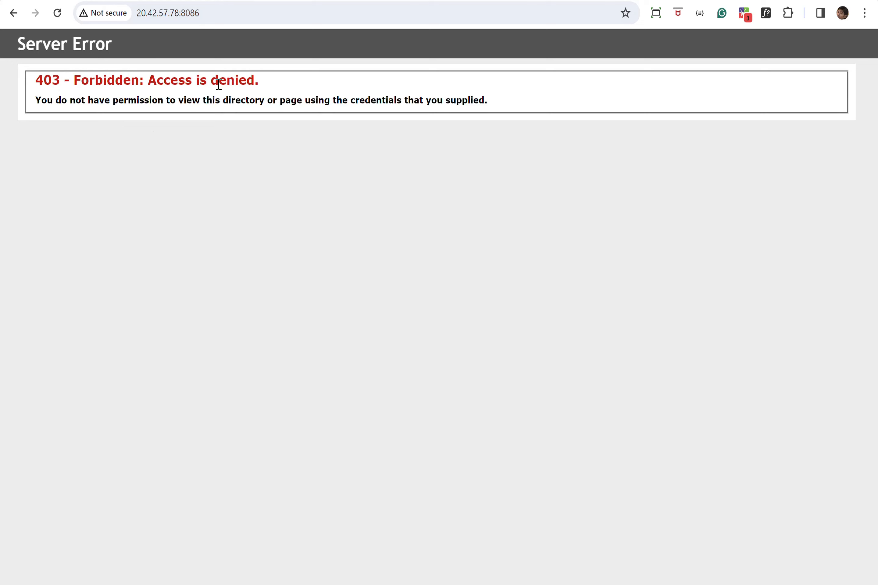
key(ctrl+shift+Tab)
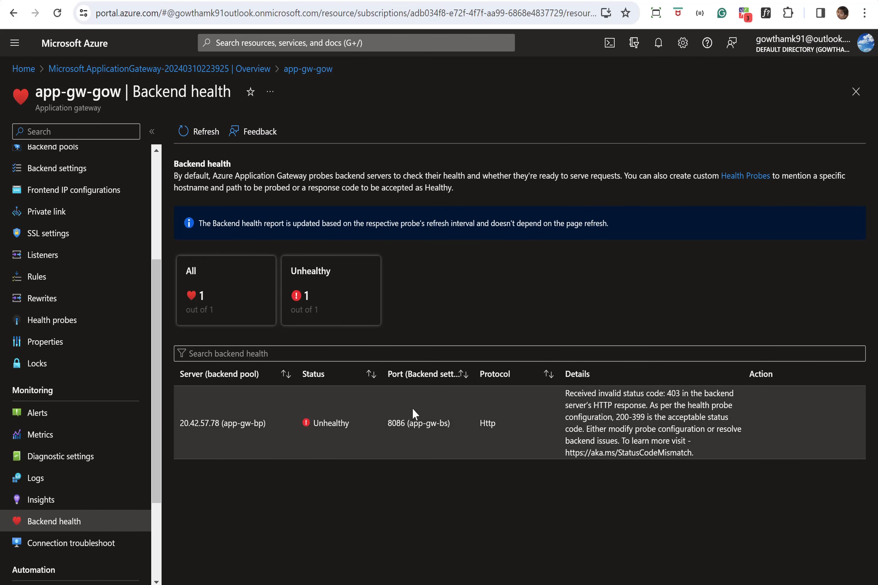
Start a new health probe named custom-probe-http with host 20.42.57.78.
scroll(157, 433, up, 4)
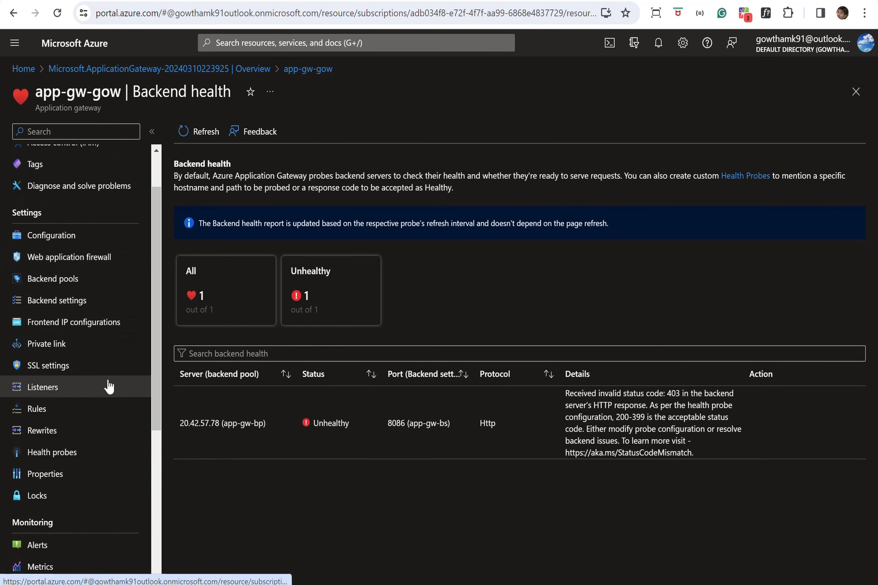
click(65, 455)
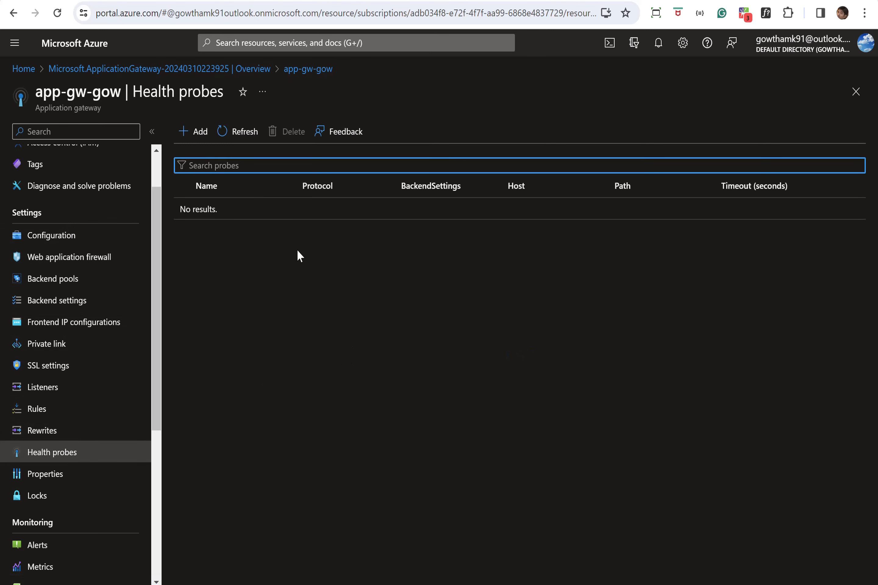
click(194, 138)
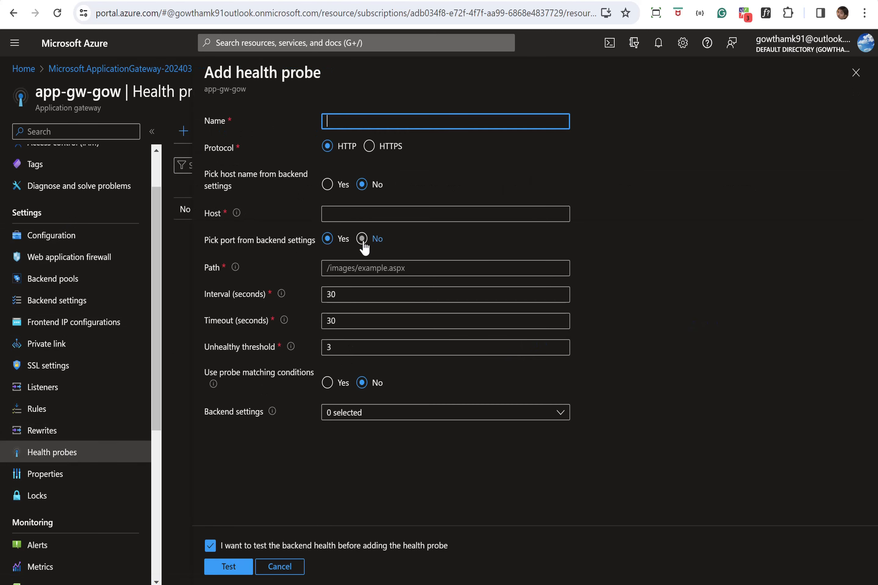
text(custom-probe-http)
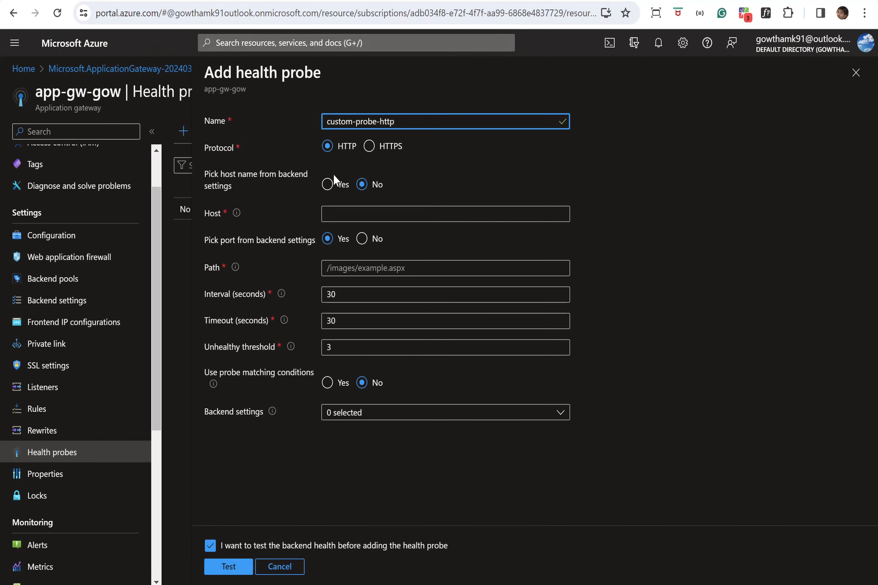
click(335, 213)
key(ctrl+v)
drag(351, 219, 314, 217)
key(BackSpace)
click(418, 212)
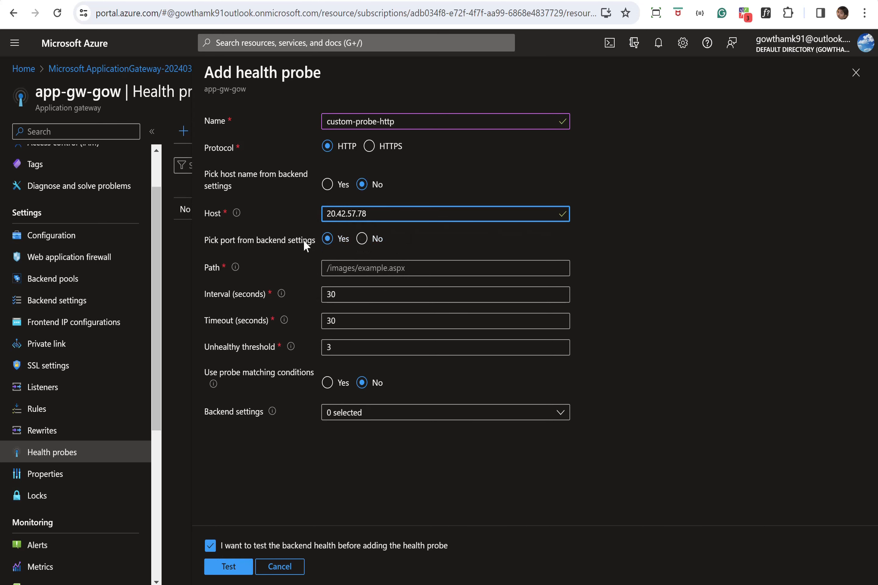
Set the probe to use its own port 8086 and path /asp.
click(363, 239)
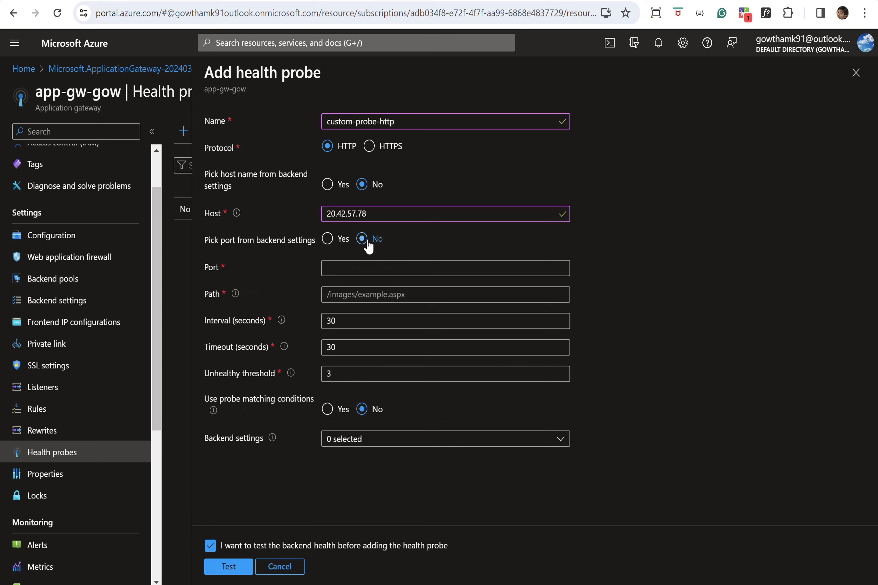
click(356, 270)
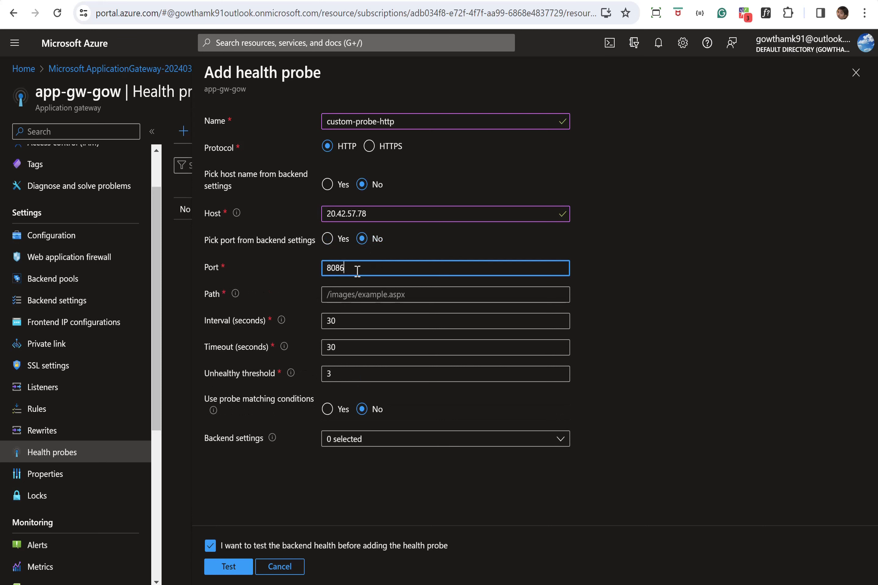
click(373, 294)
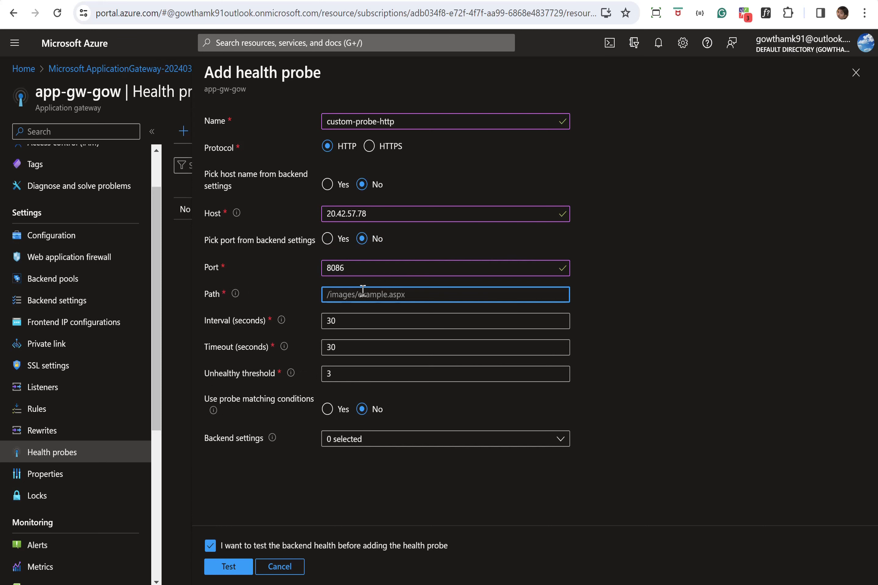
text(/asp)
Attach the probe to backend settings app-gw-bs and test it.
click(392, 439)
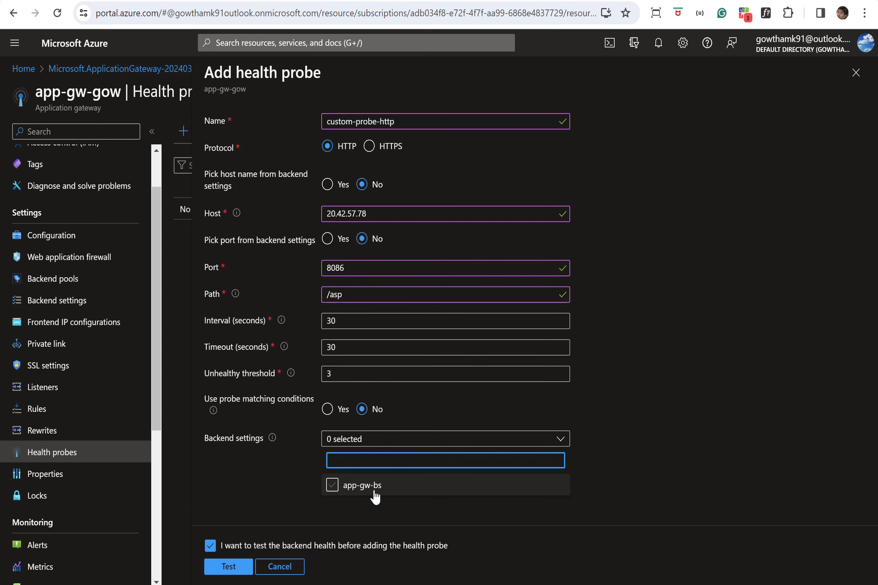
click(333, 485)
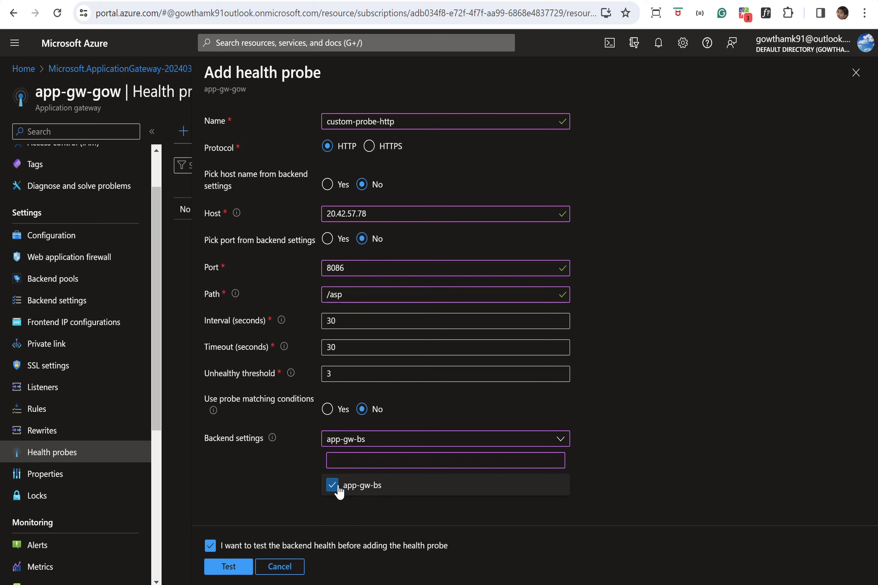
click(611, 441)
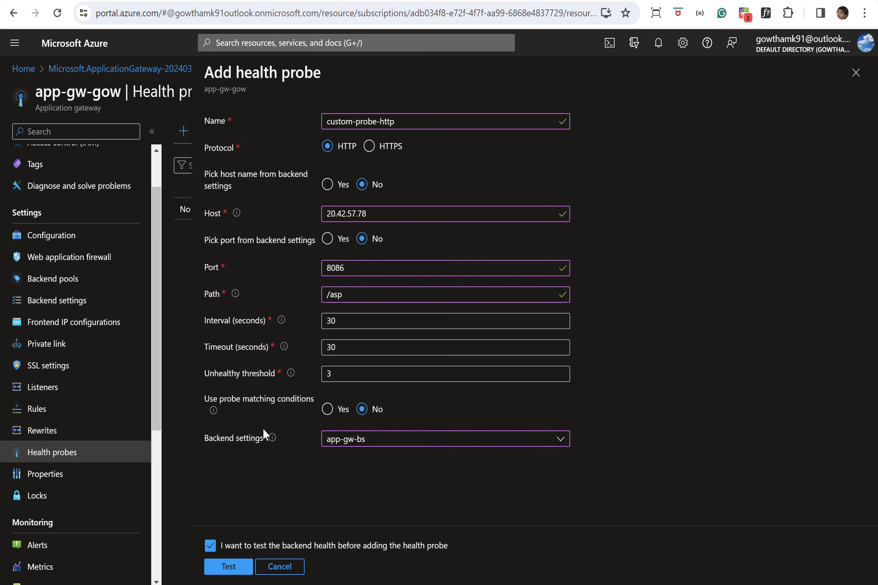
click(227, 567)
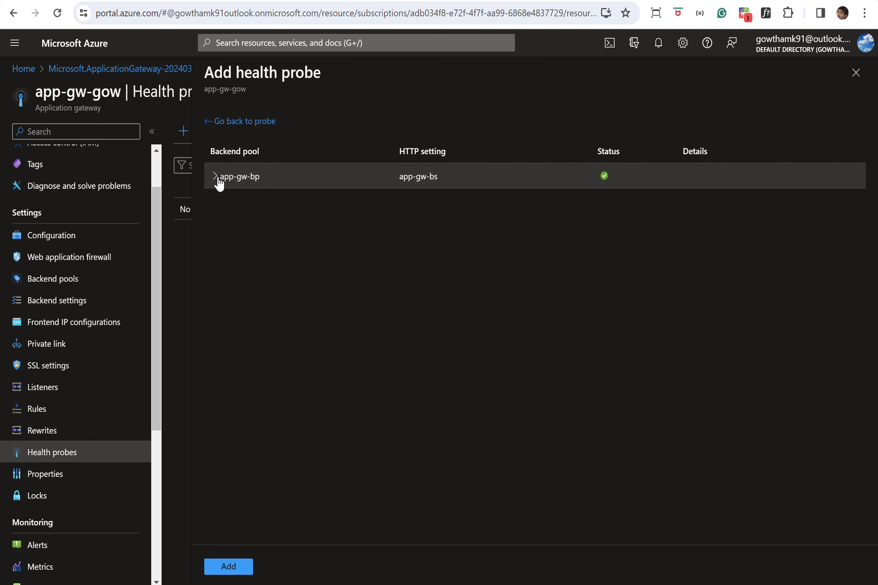
Review the healthy app-gw-bp test result and add custom-probe-http to the gateway.
click(217, 179)
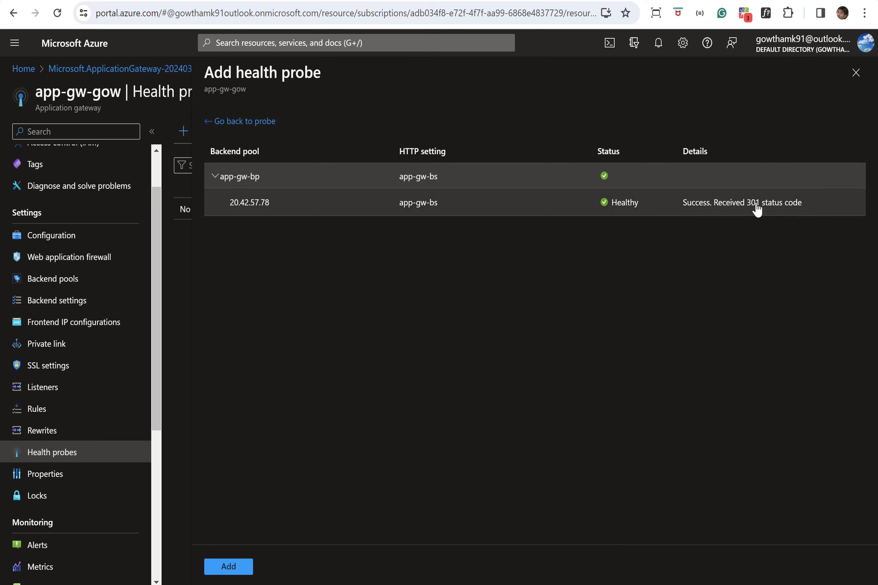
click(228, 568)
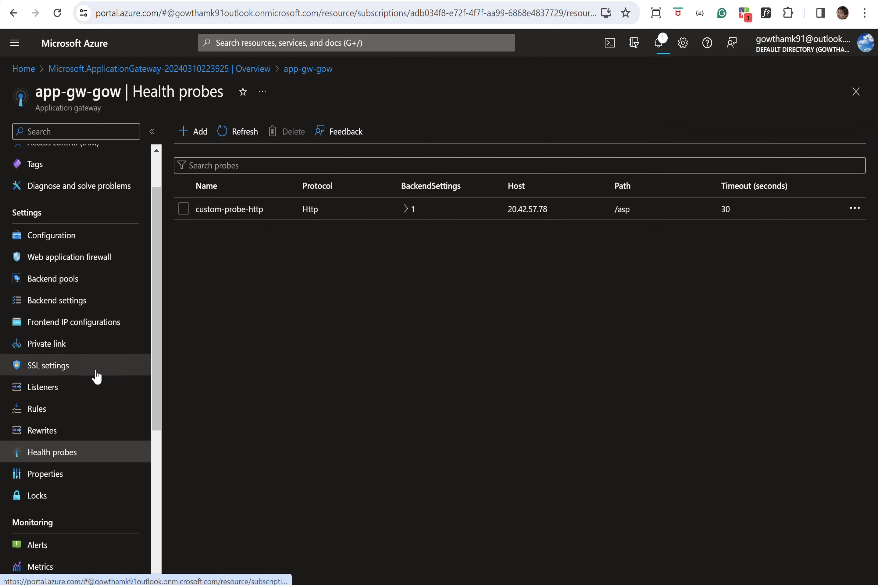
Verify app-gw-bs uses custom-probe-http, then view backend health showing 20.42.57.78:8086 Unhealthy.
click(80, 300)
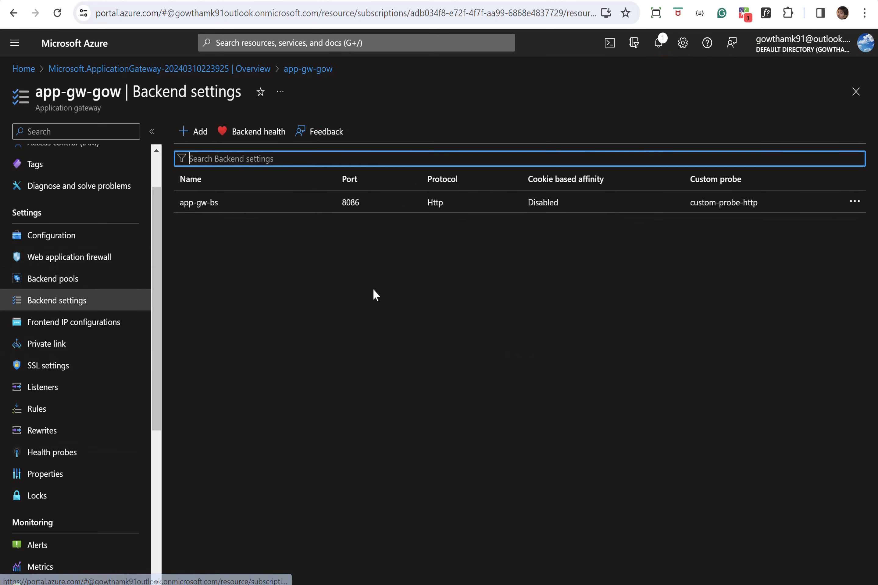
click(218, 208)
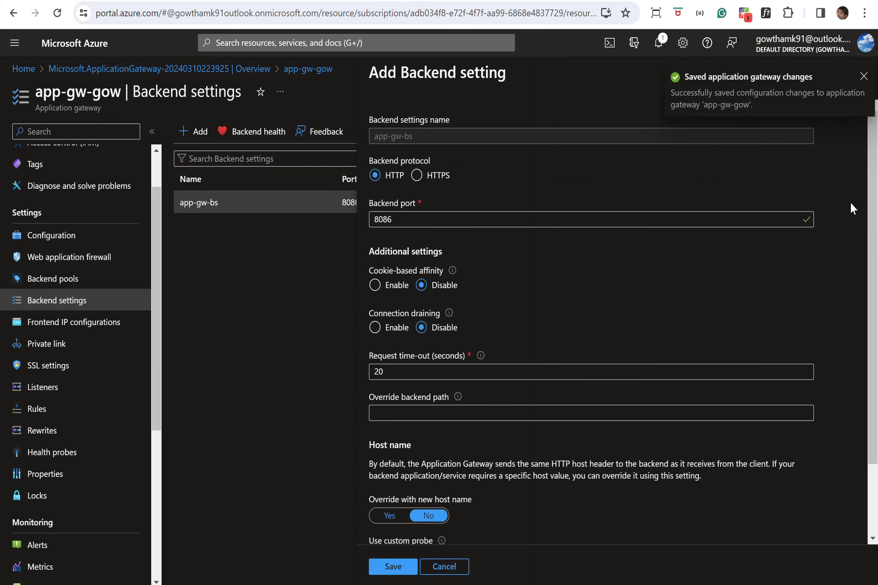
drag(873, 202, 862, 333)
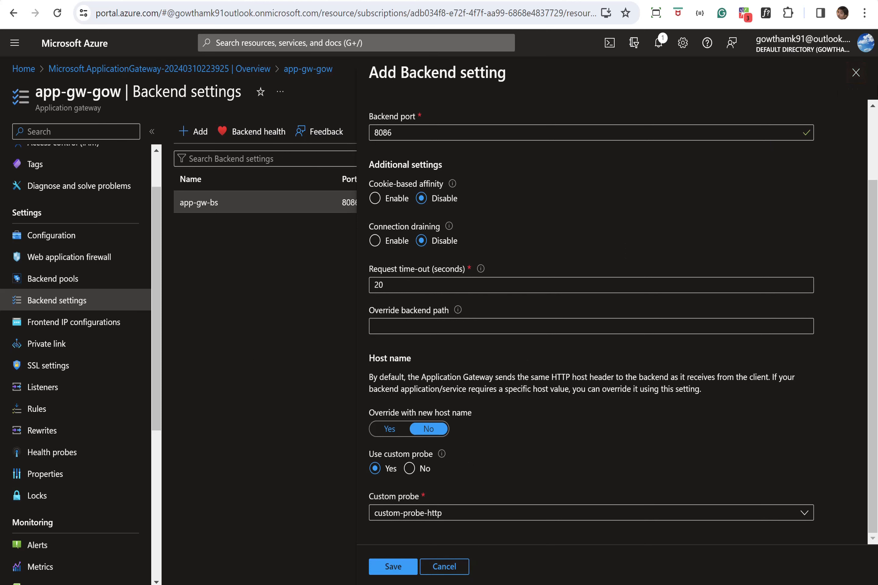
click(856, 72)
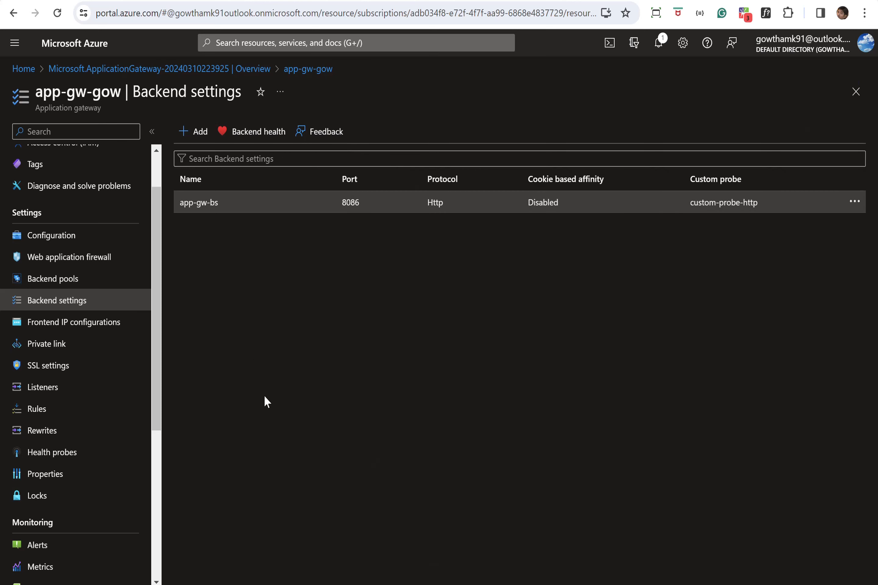
click(260, 134)
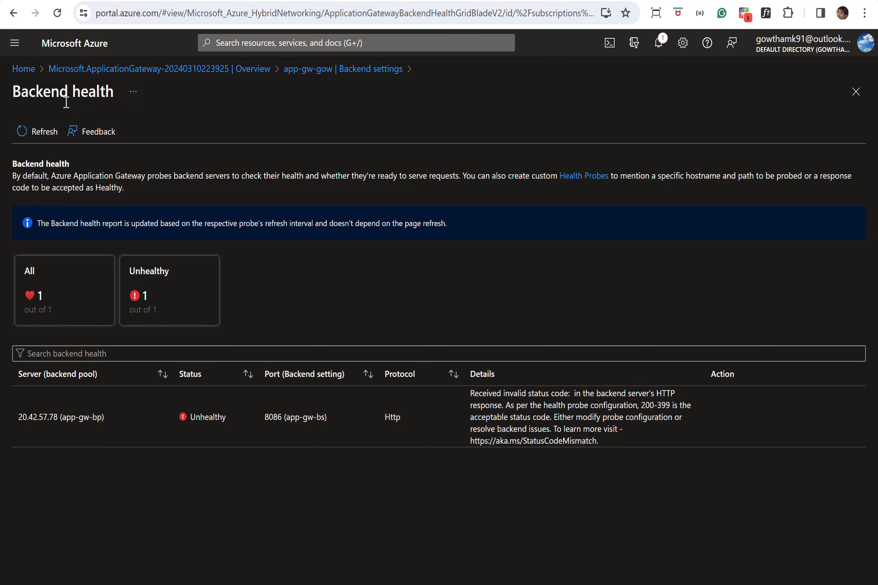
Copy the app-gw-gow frontend IP 20.242.140.48 and DNS name into a new tab.
click(81, 69)
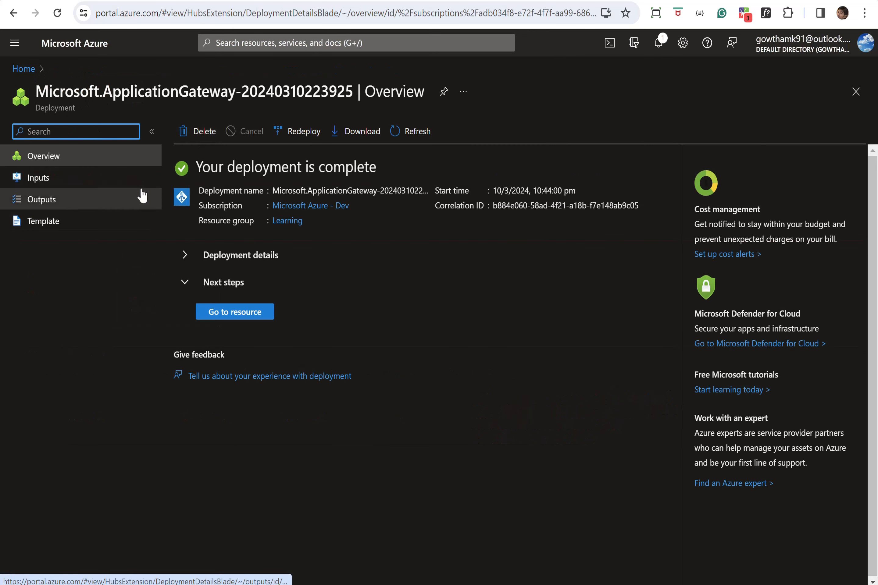
click(230, 311)
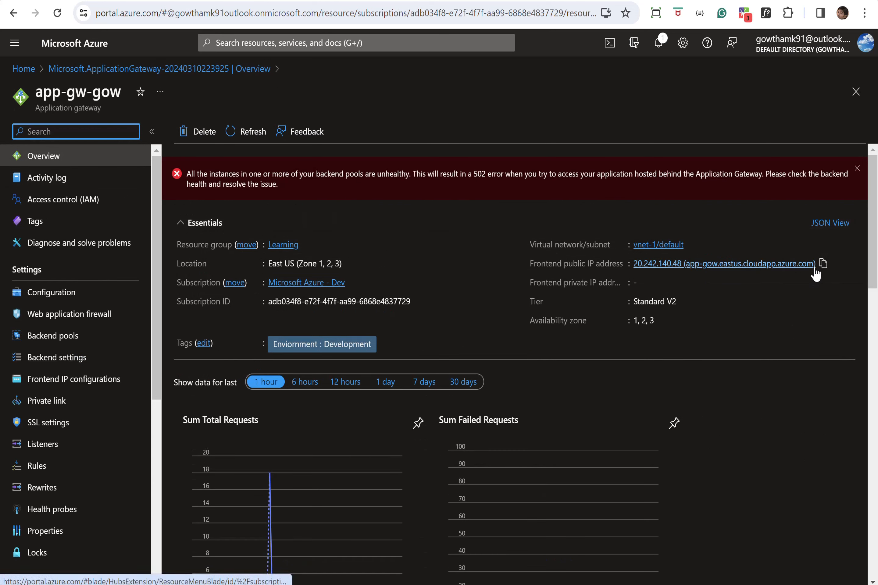
drag(816, 274, 645, 252)
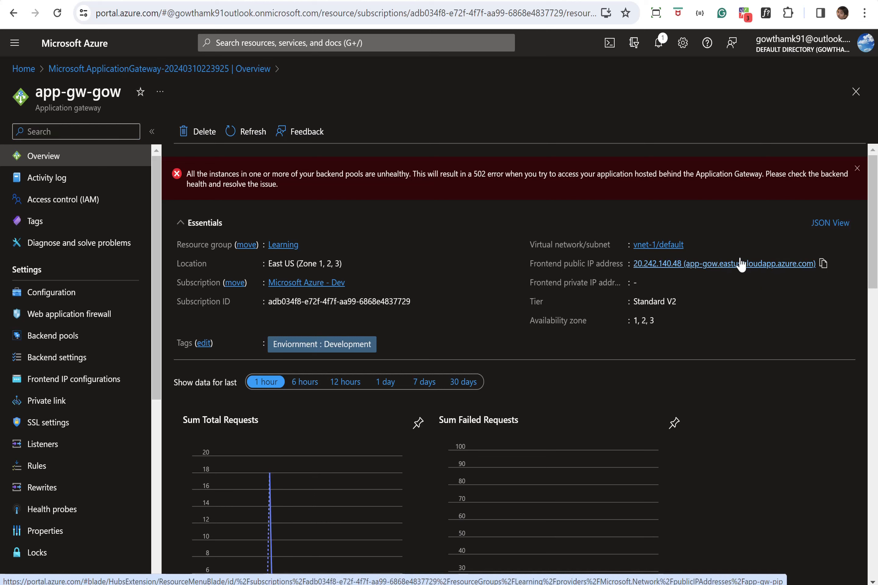
click(823, 264)
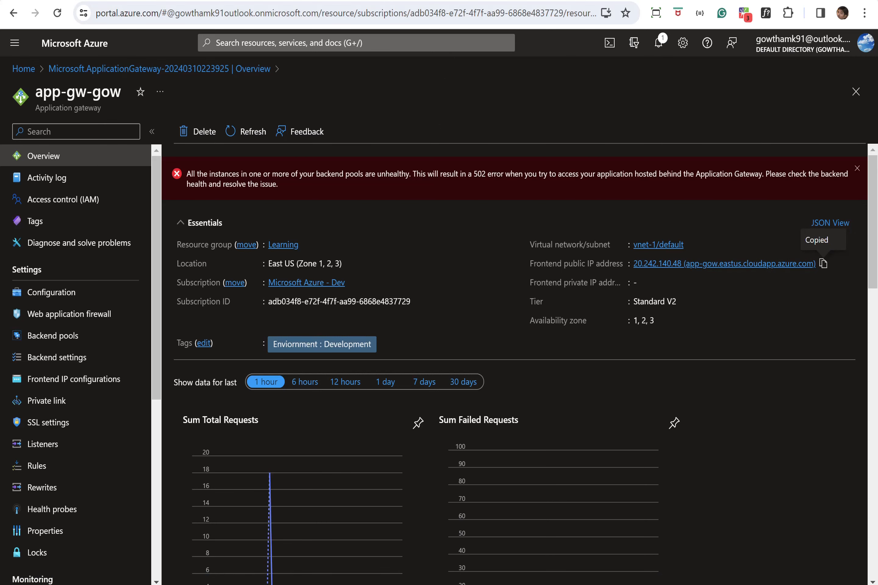
key(ctrl+t)
Browse to app-gow.eastus.cloudapp.azure.com/asp through the gateway.
key(ctrl+v)
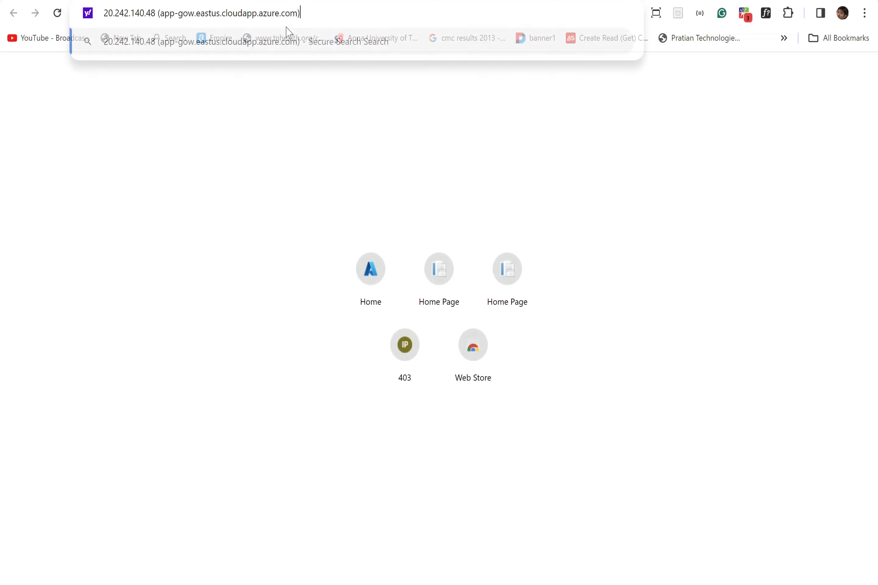
drag(162, 17, 92, 18)
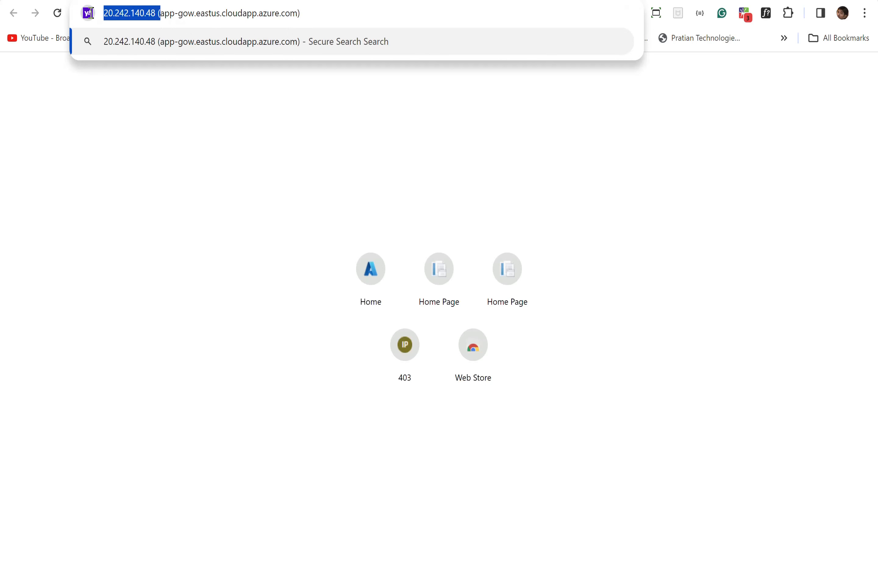
text(\)
click(290, 17)
key(BackSpace)
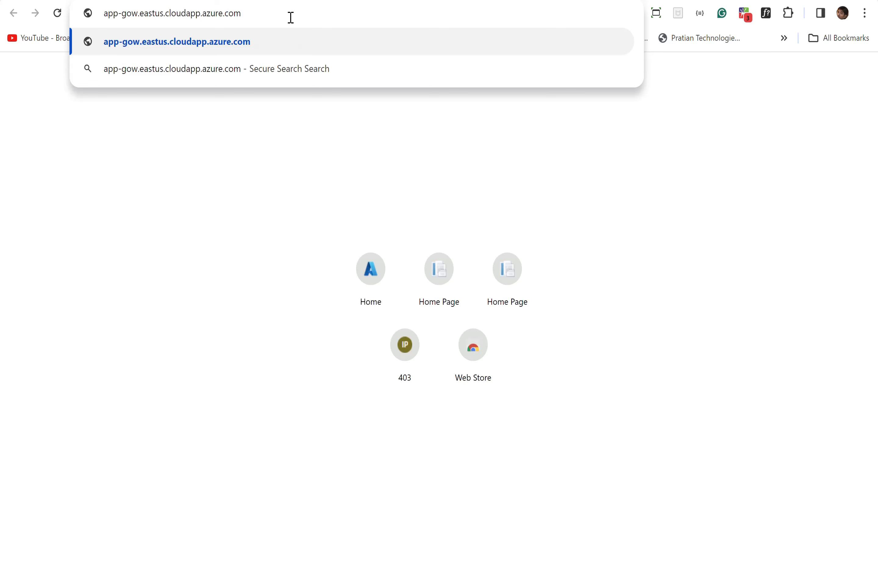
text(/)
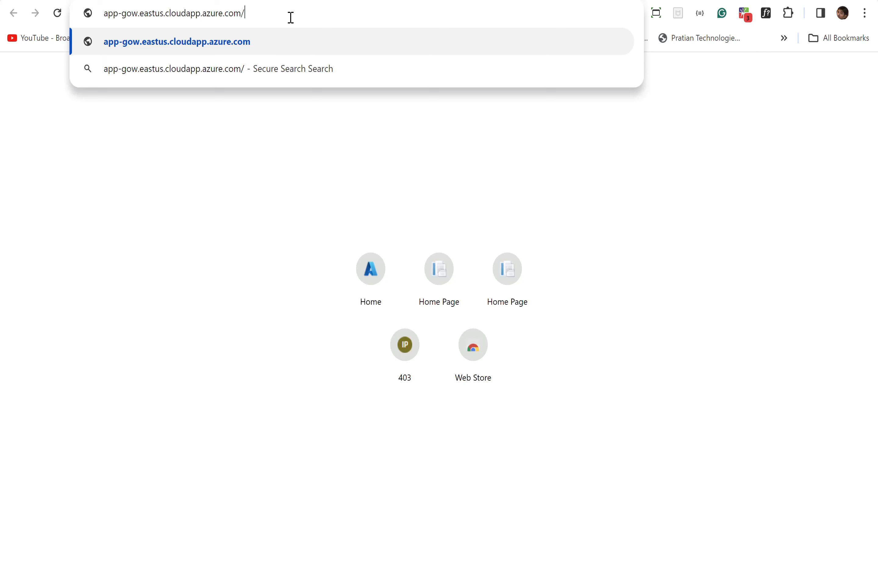
text(asp)
key(Return)
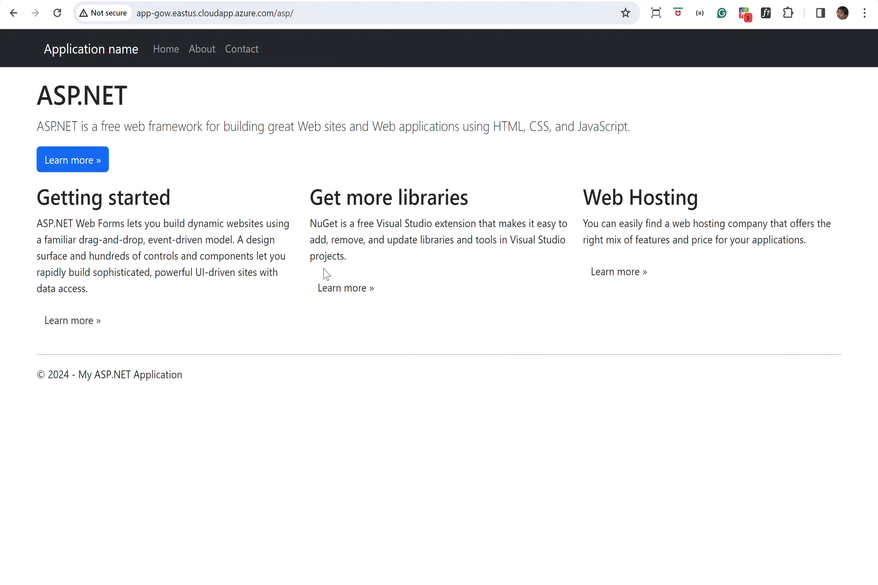
Change the address to /aspdev to load the ASP.NET home page.
click(317, 15)
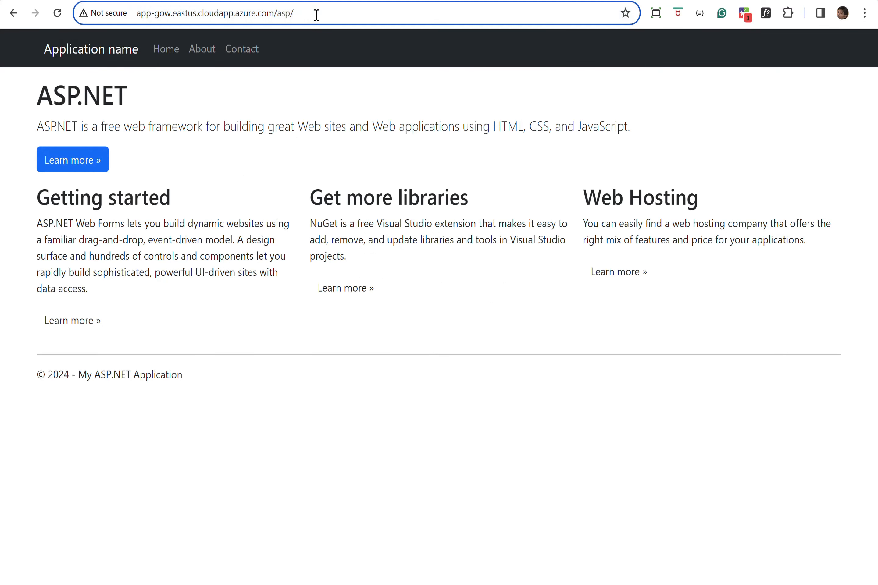
key(BackSpace)
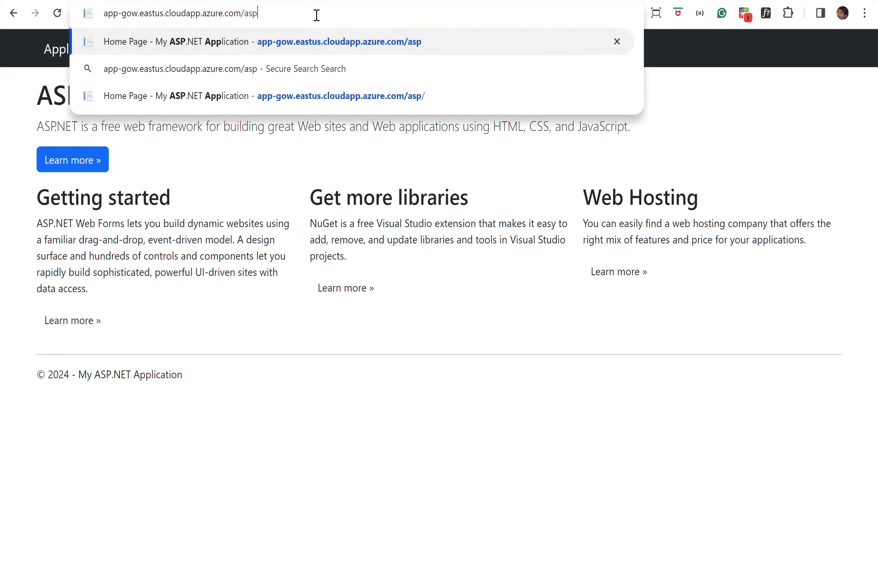
text(dev)
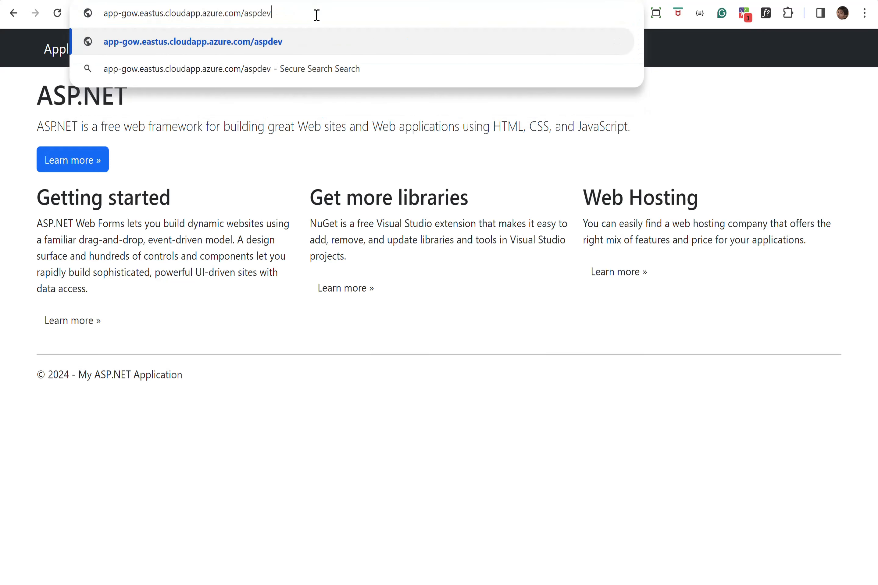
key(Return)
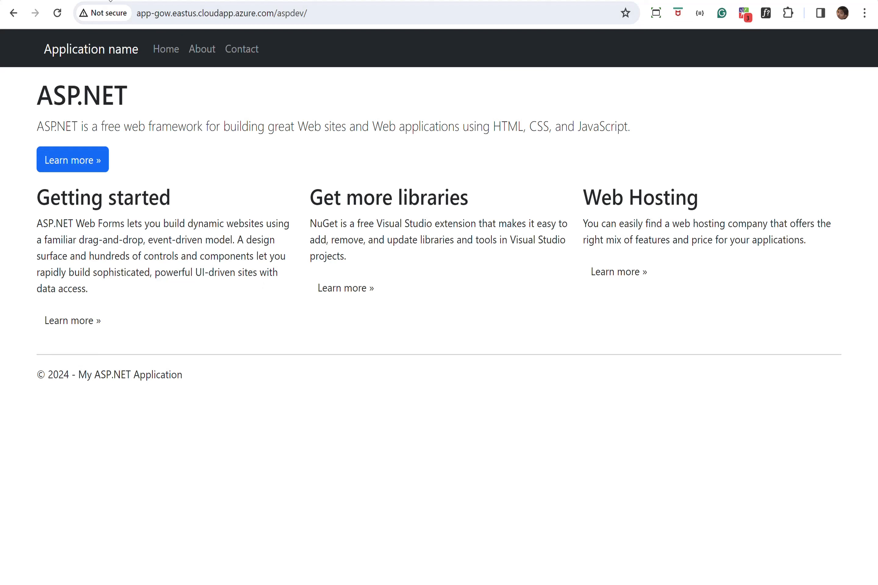
Check backend health showing 20.42.57.78 Healthy (301), then go to the app-gw-gow Overview.
click(125, 1)
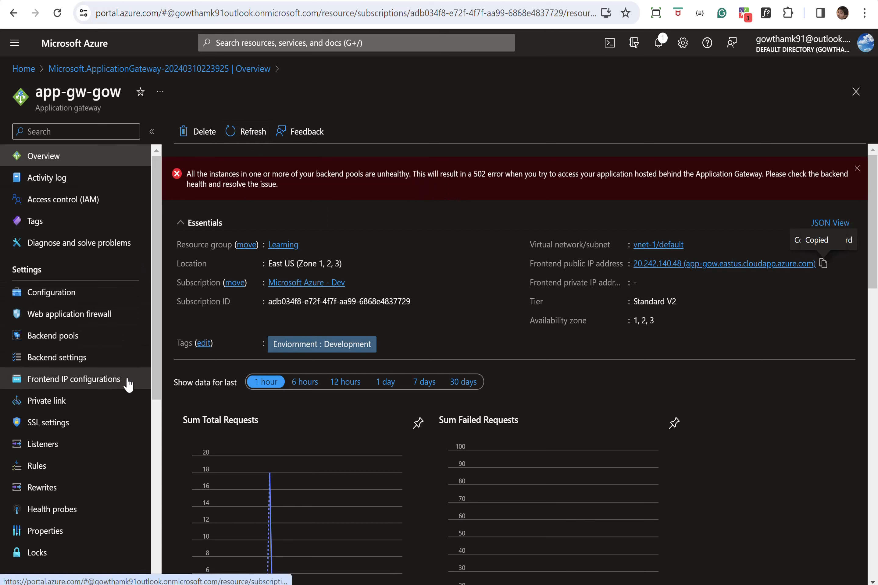
drag(157, 334, 158, 397)
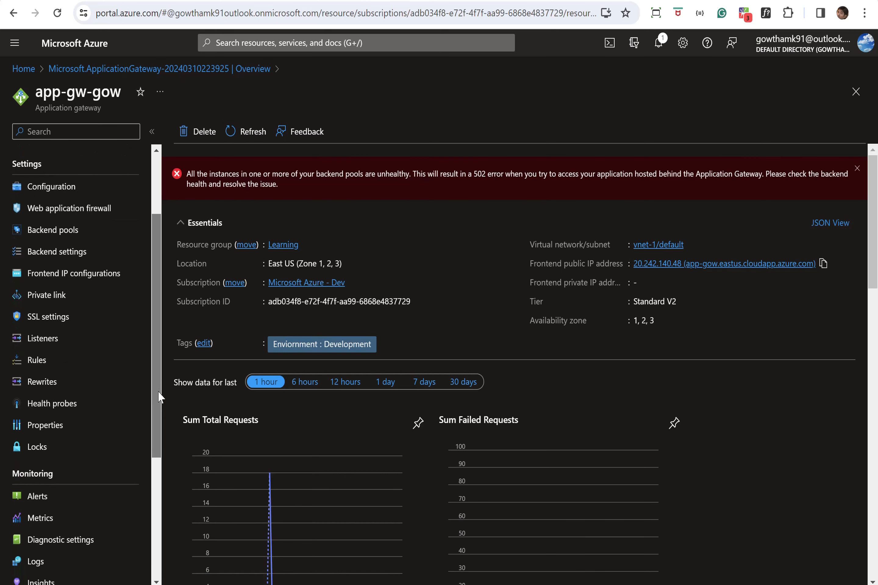
scroll(158, 396, down, 2)
scroll(168, 434, down, 3)
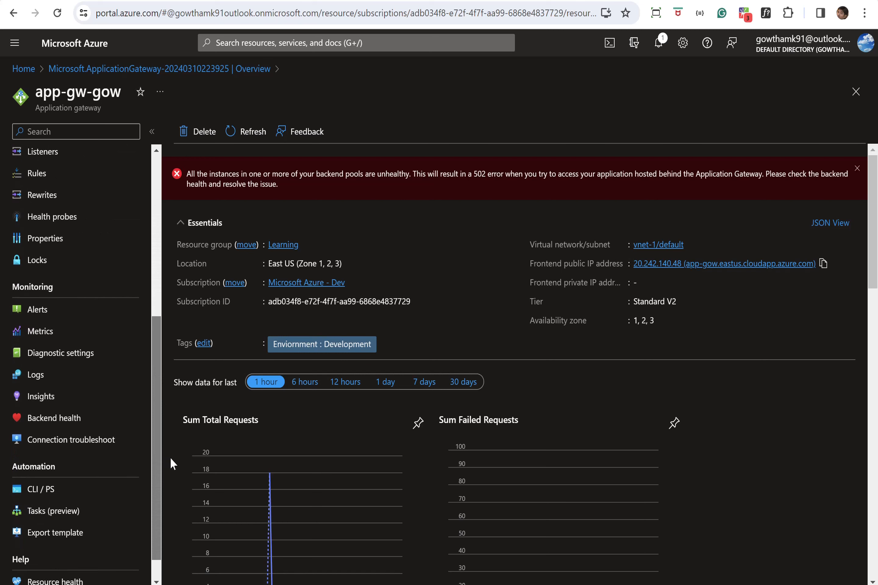
click(96, 433)
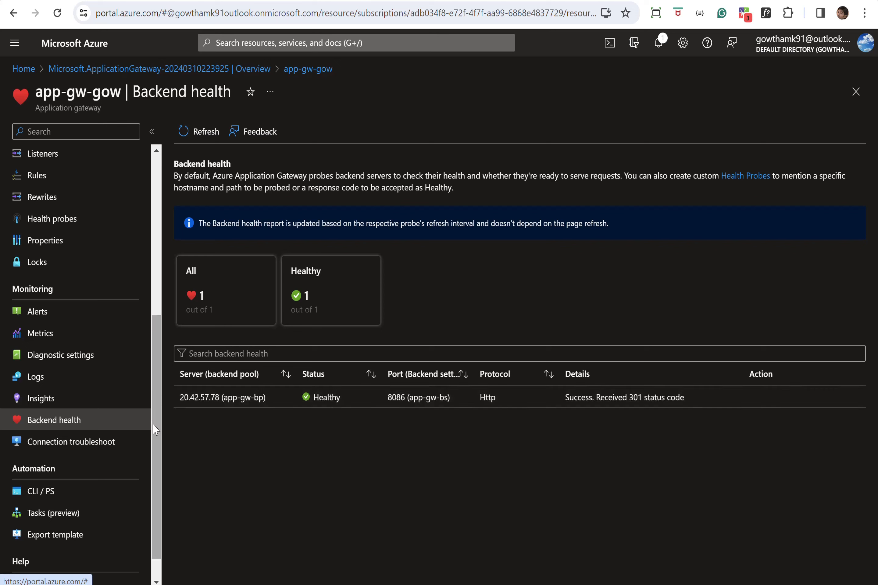
drag(163, 428, 158, 252)
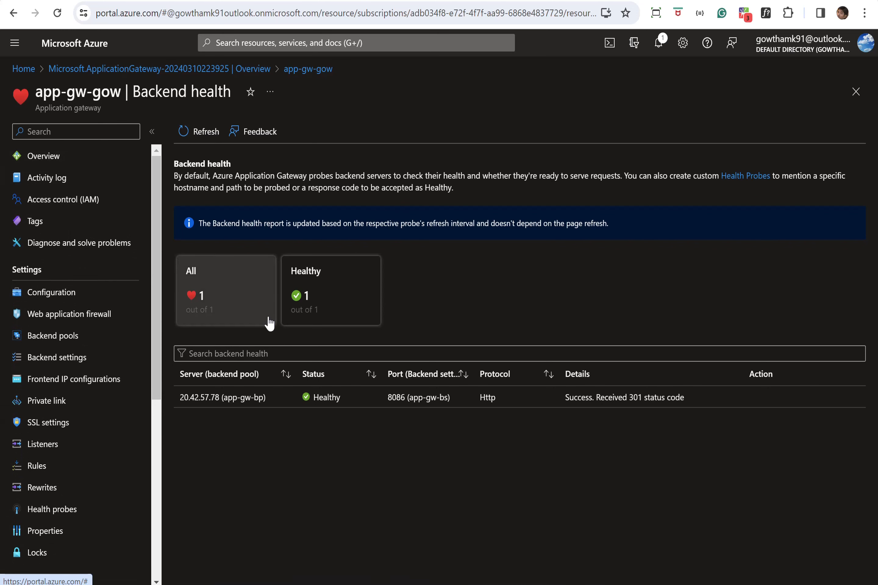
click(96, 155)
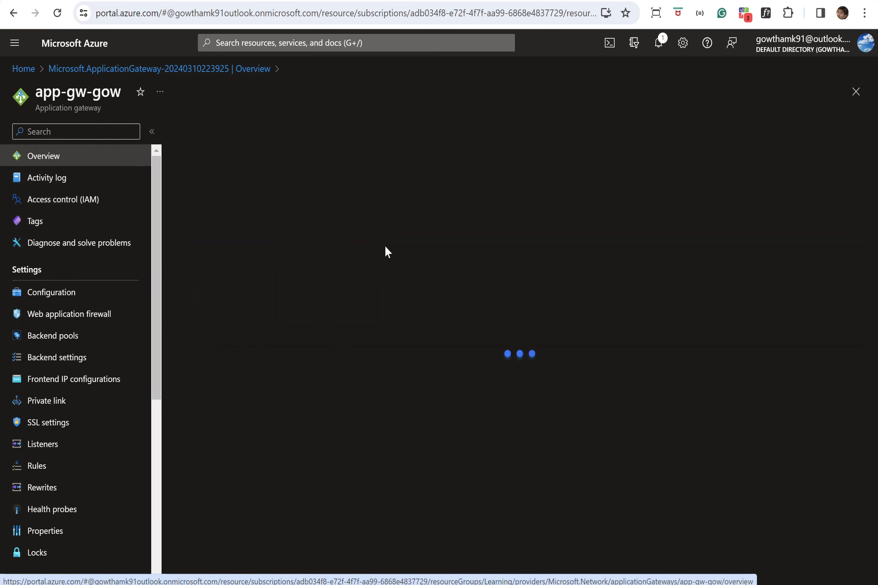